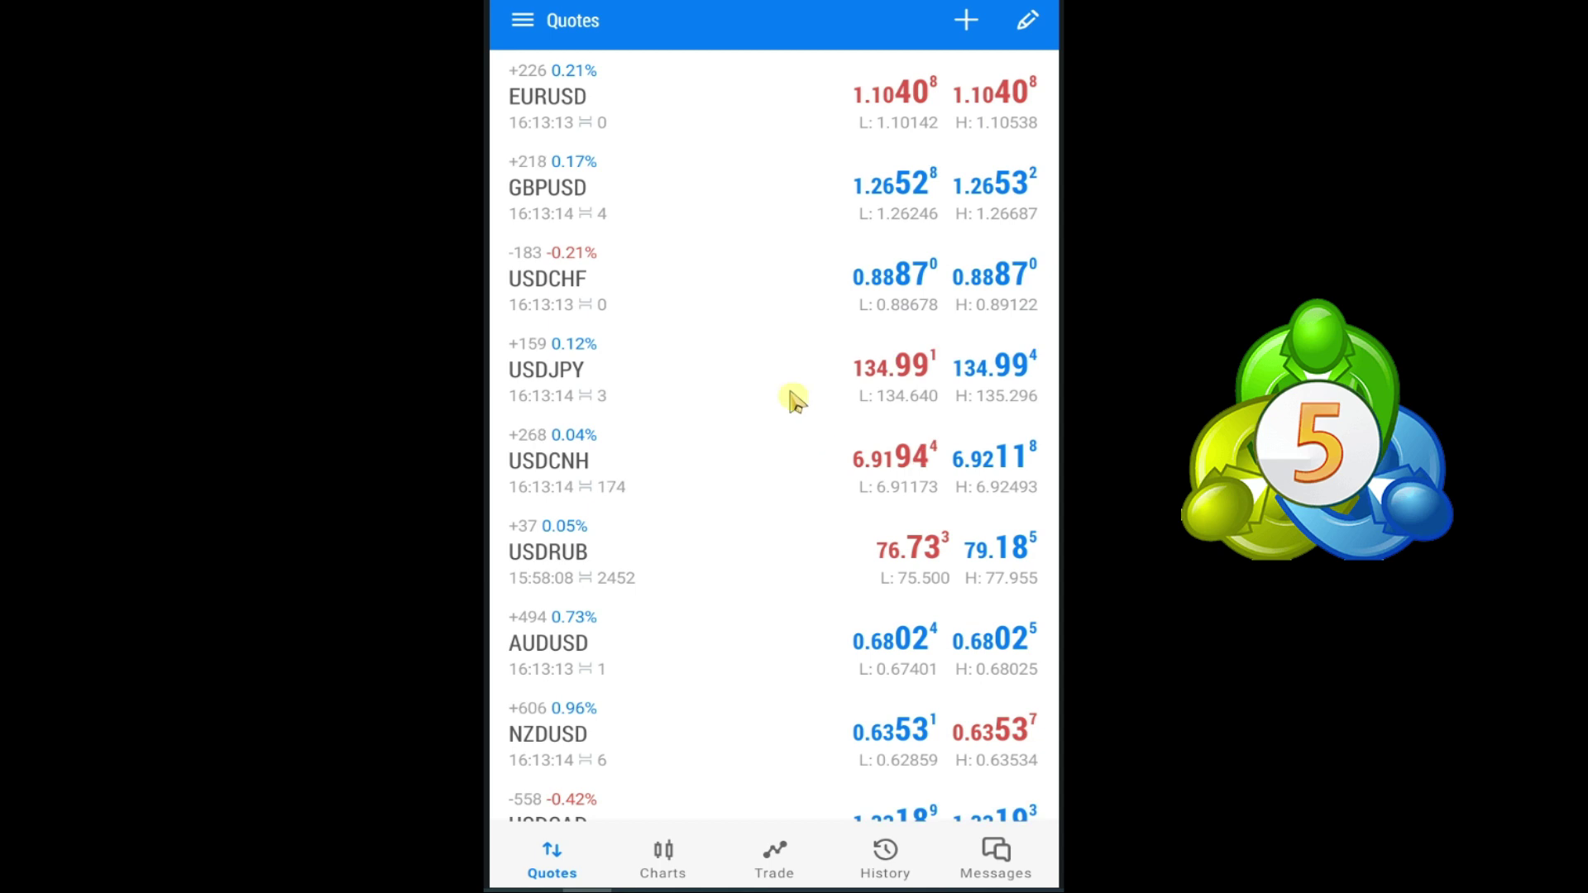
Step: Check the account management screen, then return to the quotes list
{"action": "left_click", "coordinate": [521, 20]}
{"action": "left_click", "coordinate": [646, 79]}
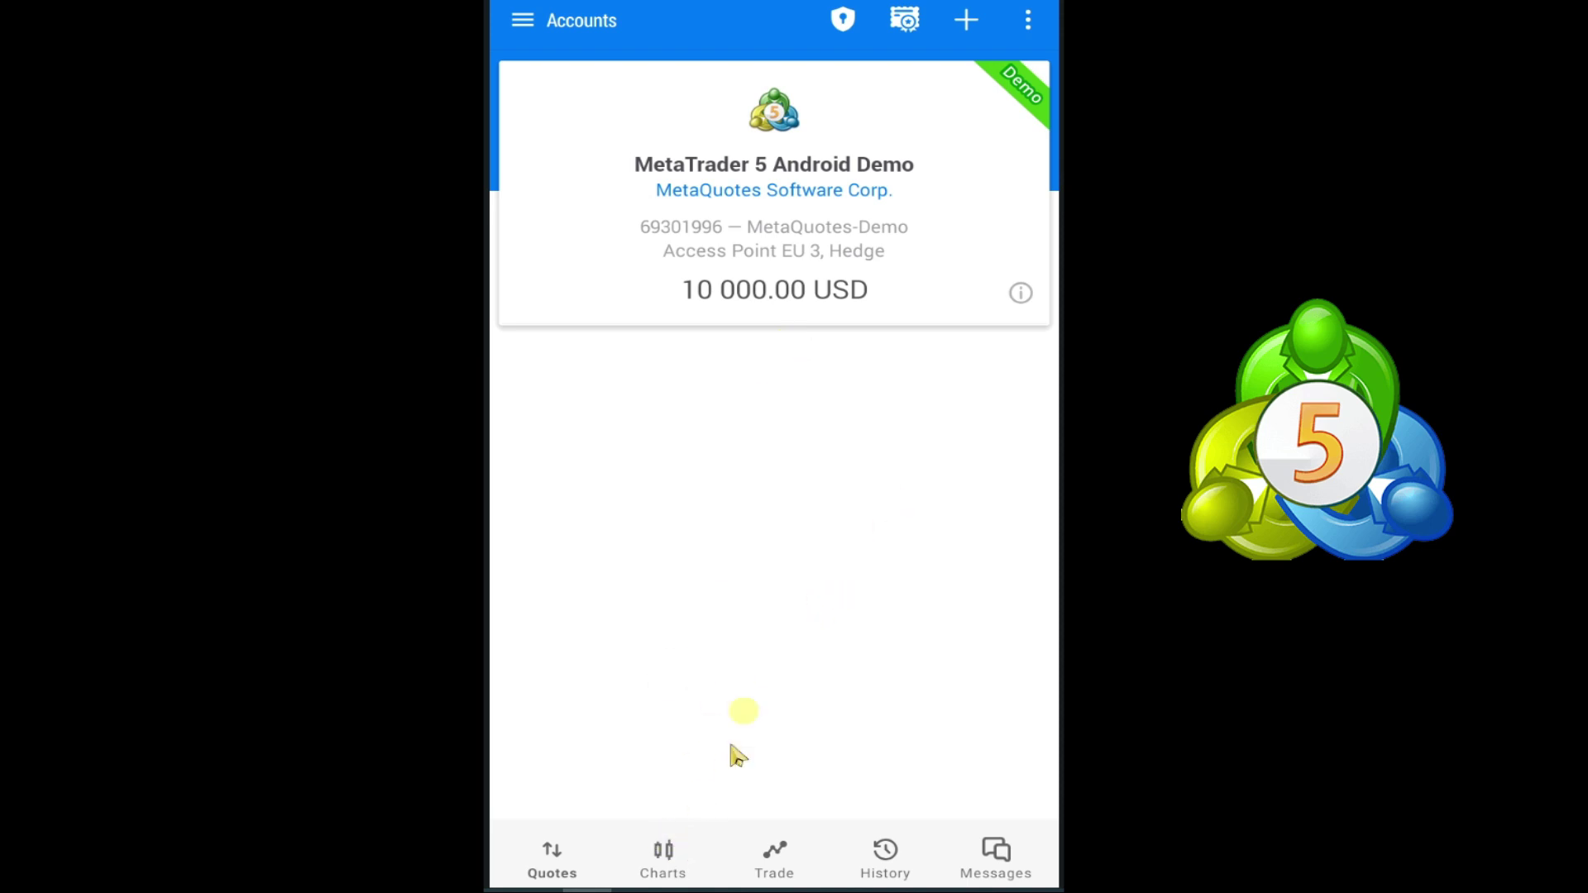
{"action": "left_click", "coordinate": [666, 857]}
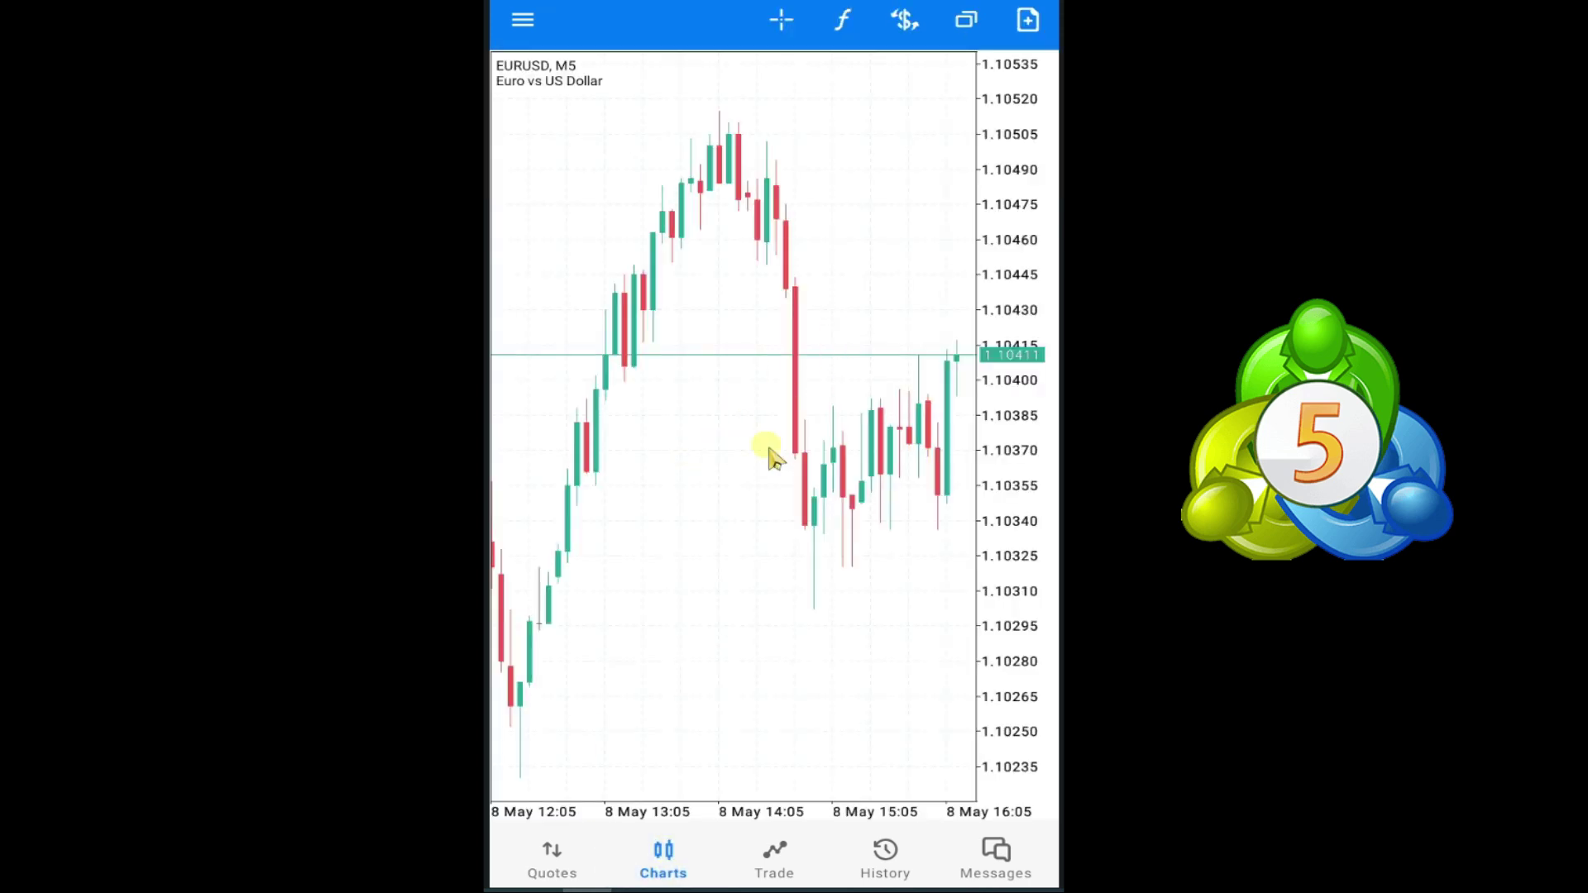
{"action": "left_click", "coordinate": [555, 856]}
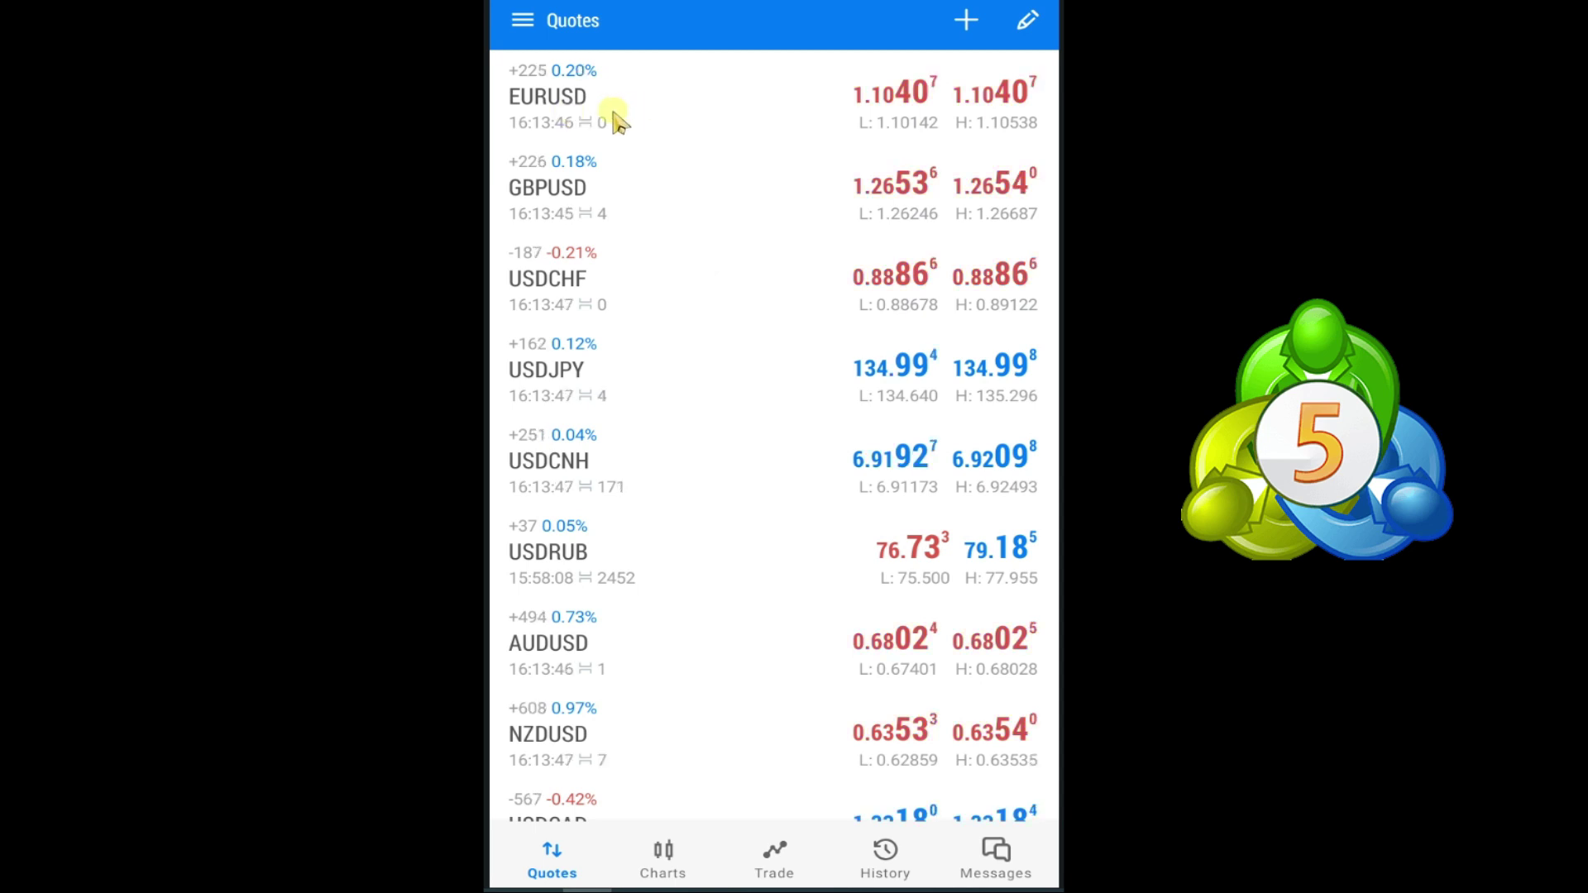
Step: Buy 1.00 lot of EURUSD at market from its chart, filled at 1.10422
{"action": "left_click", "coordinate": [658, 110]}
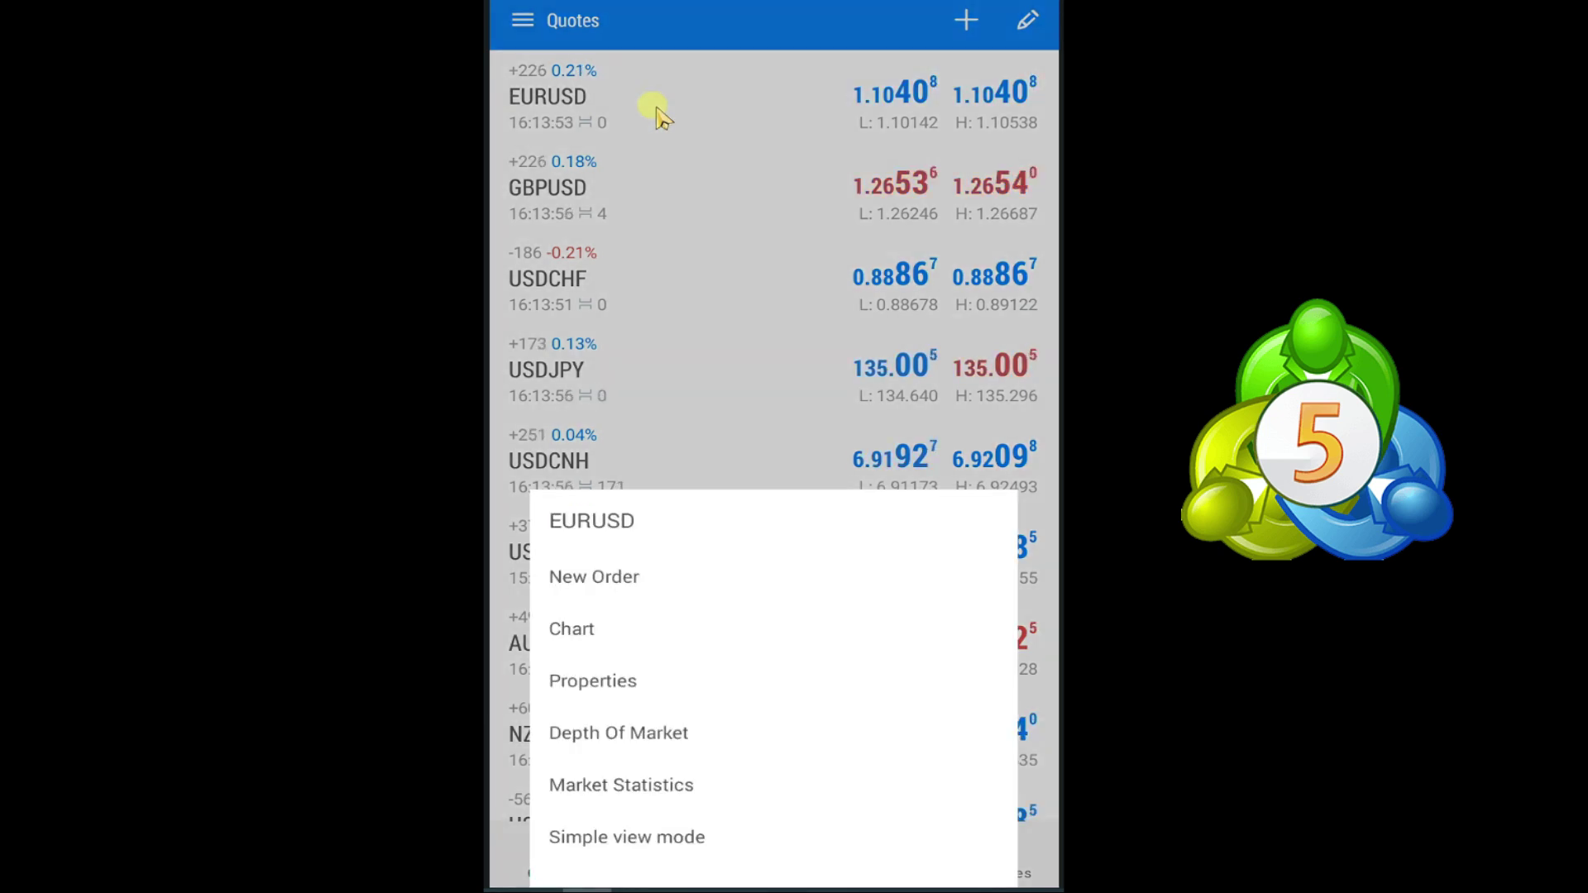
{"action": "left_click", "coordinate": [585, 637]}
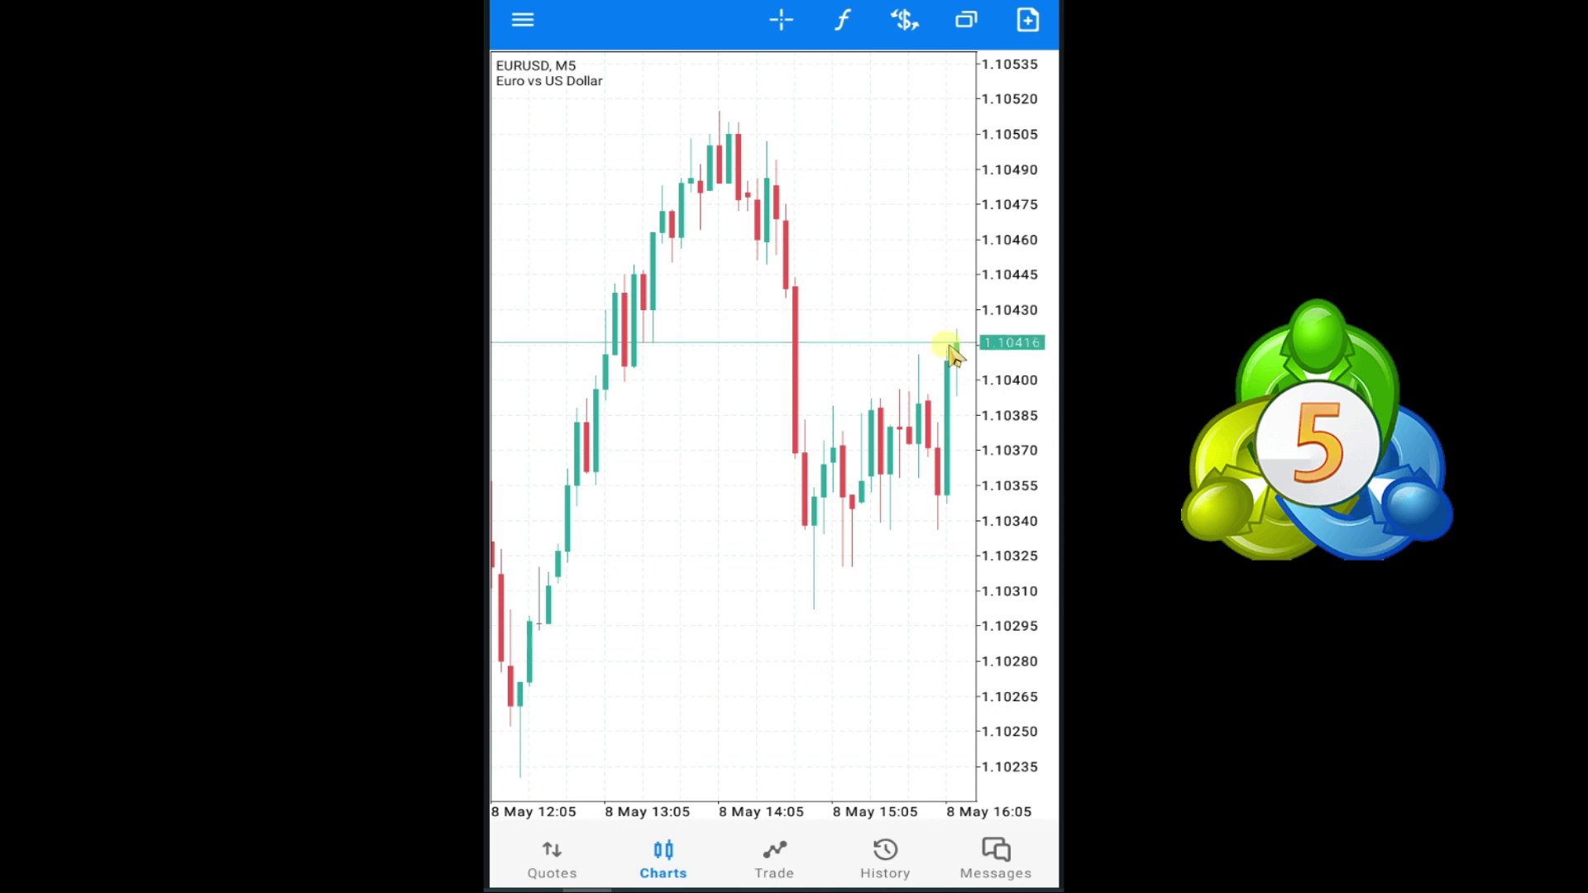
{"action": "left_click", "coordinate": [1024, 22]}
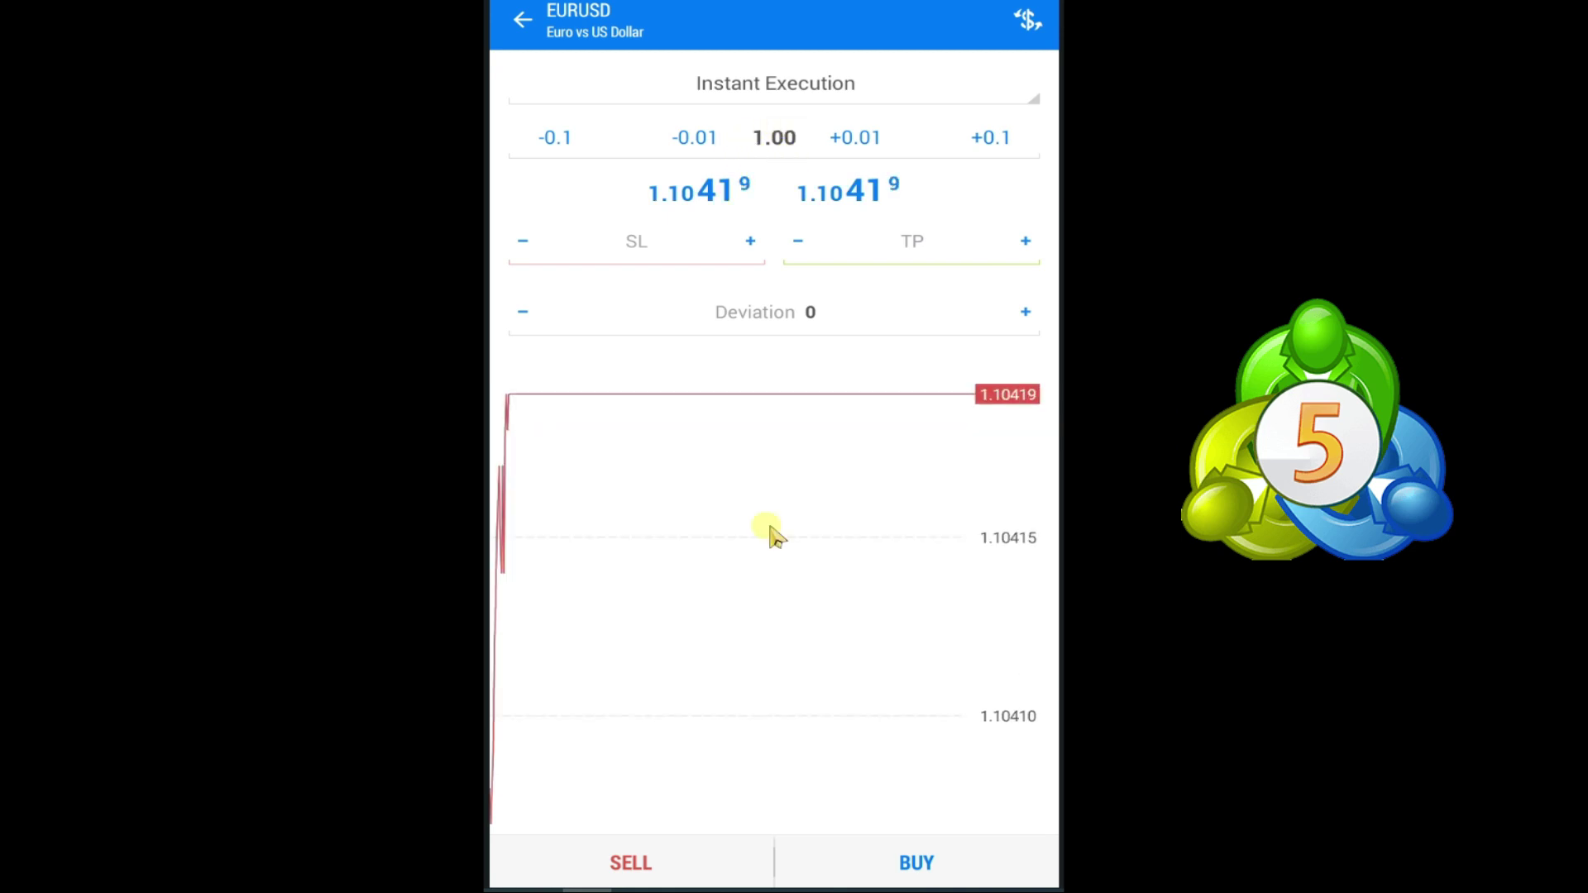
{"action": "left_click", "coordinate": [915, 862]}
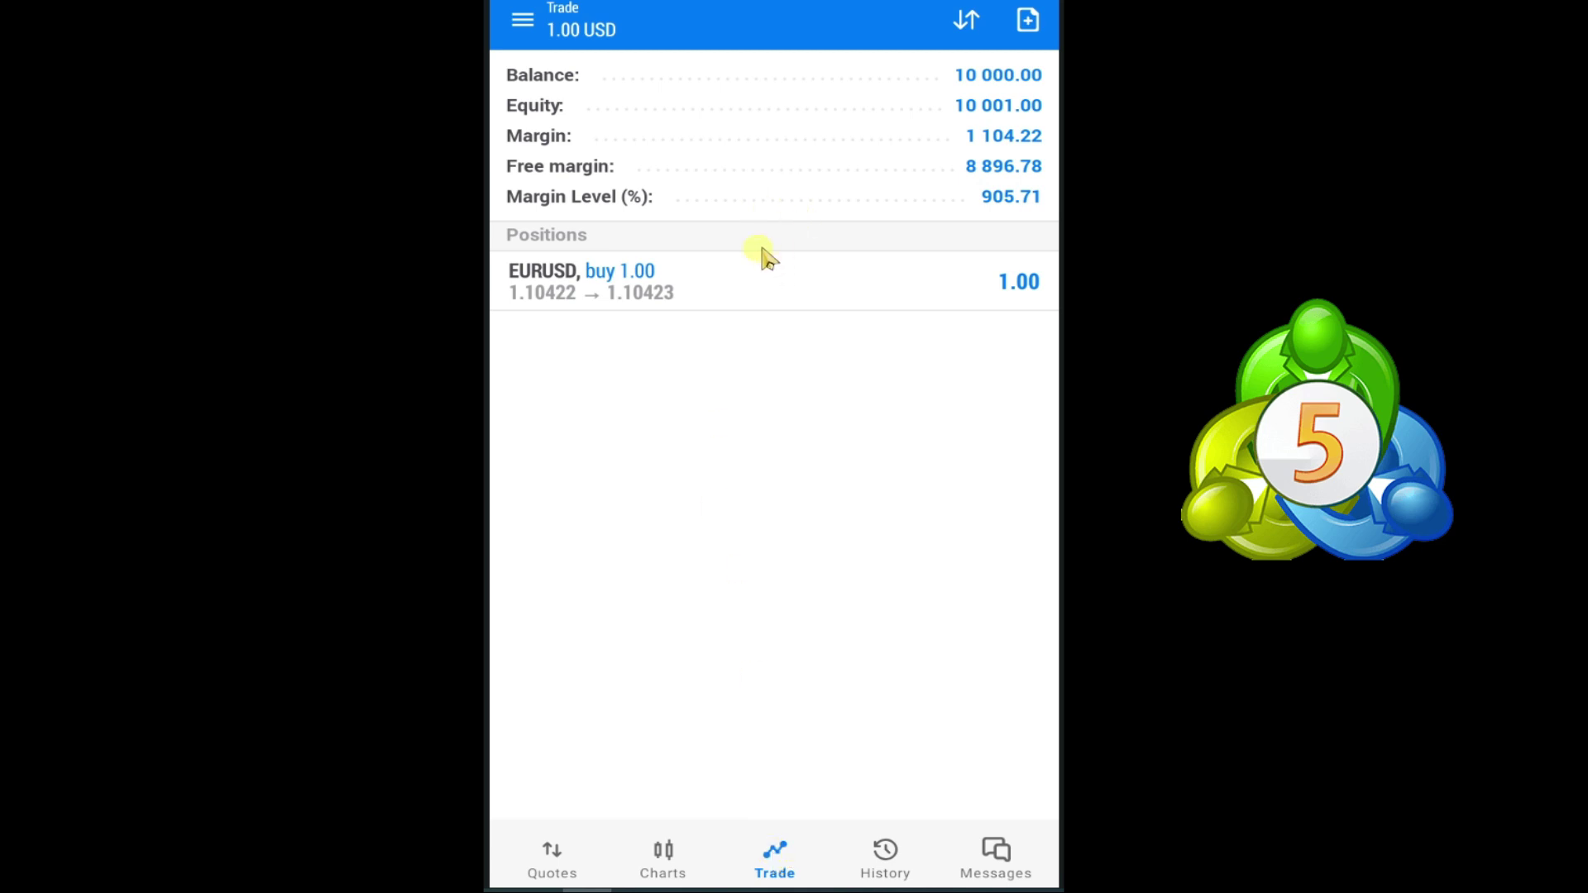
Step: Place the crosshair on the EURUSD M5 chart at 15:05, around 1.10301
{"action": "left_click", "coordinate": [663, 860]}
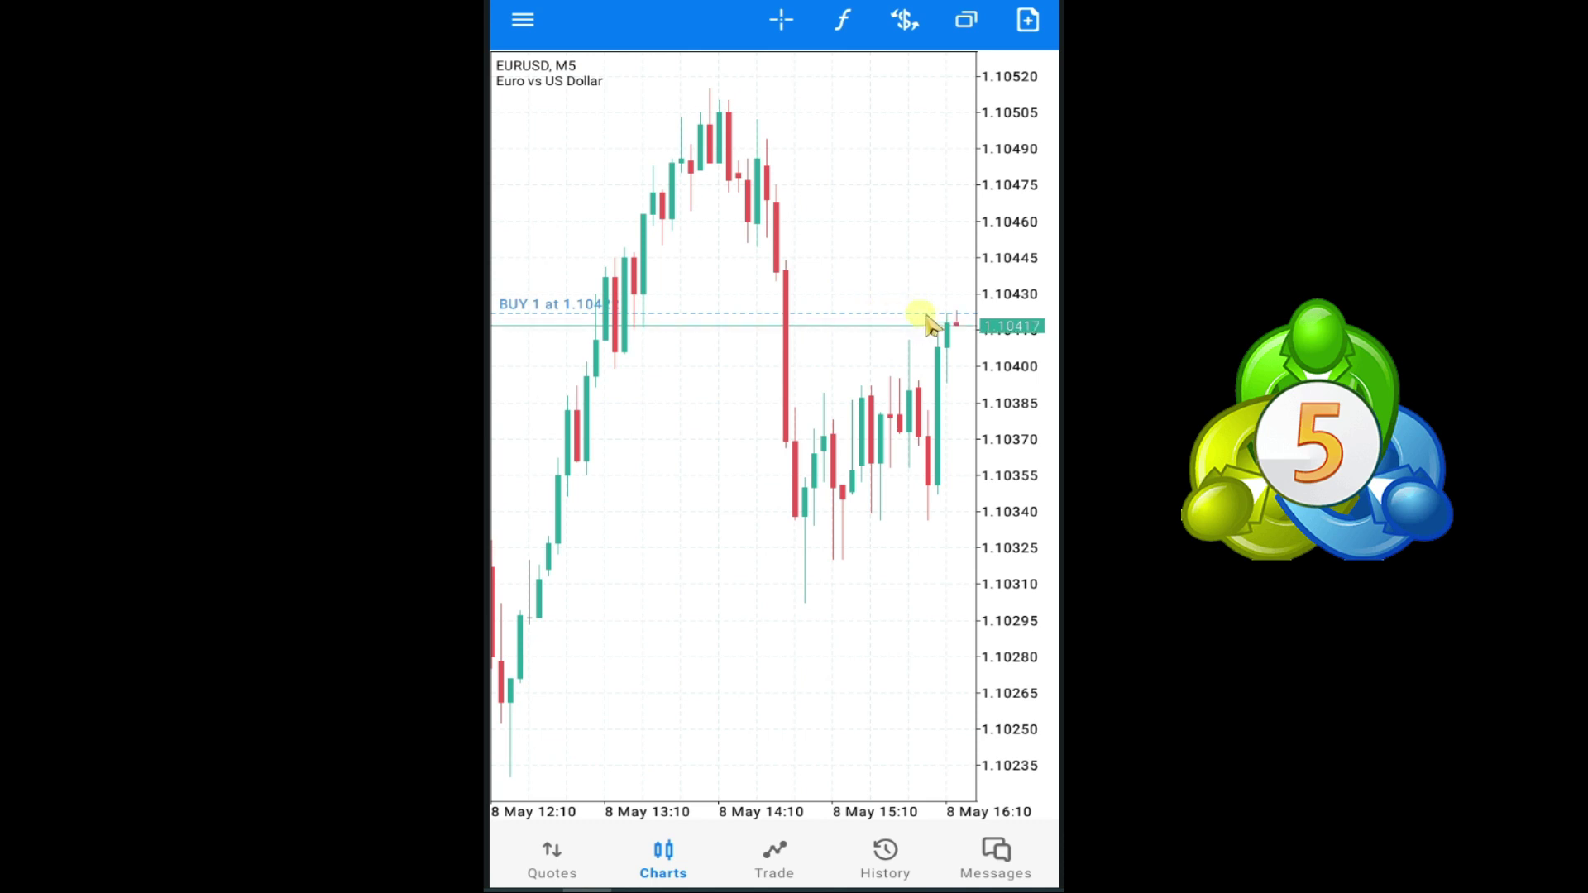
{"action": "left_click", "coordinate": [777, 23]}
{"action": "left_click_drag", "start_coordinate": [738, 425], "coordinate": [843, 622]}
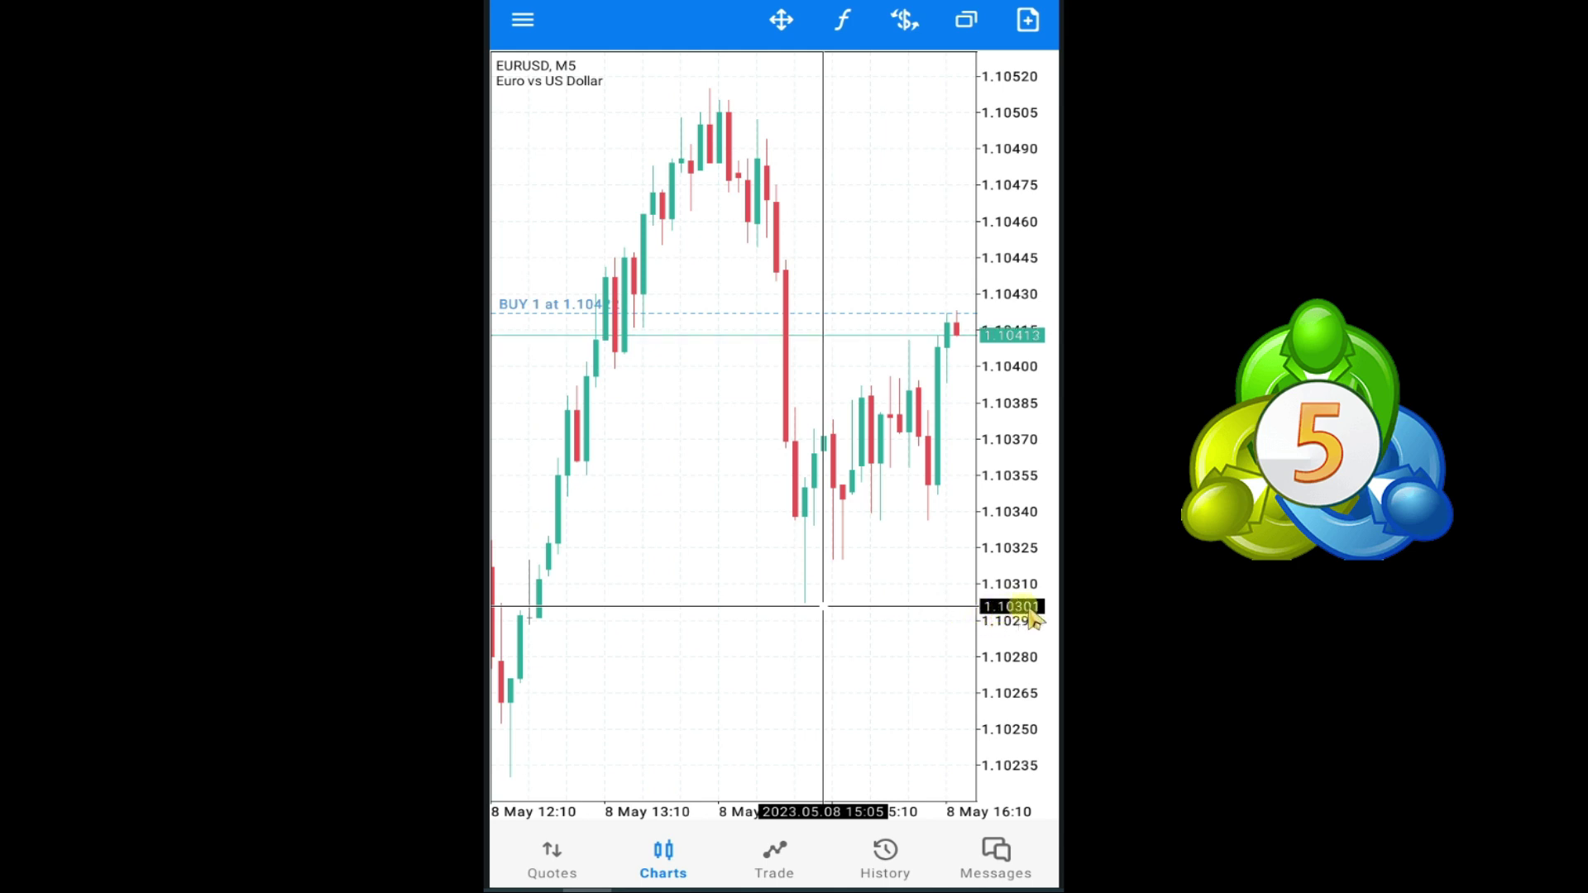
Step: Give the EURUSD buy a 1.10300 stop loss and view its SL line on the chart
{"action": "left_click", "coordinate": [774, 860]}
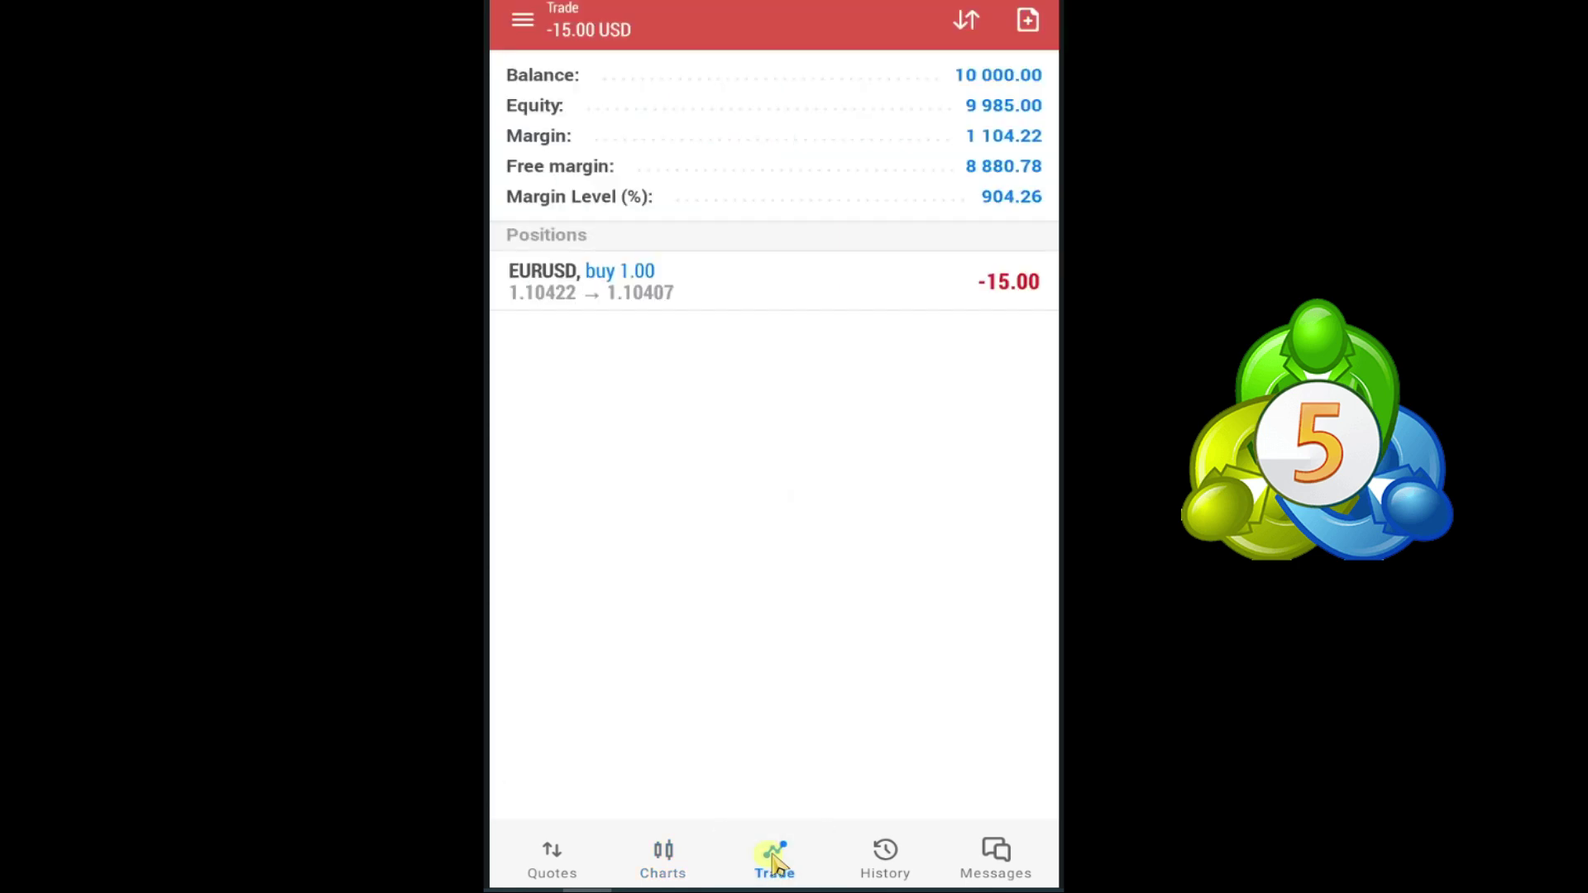
{"action": "left_click", "coordinate": [736, 300]}
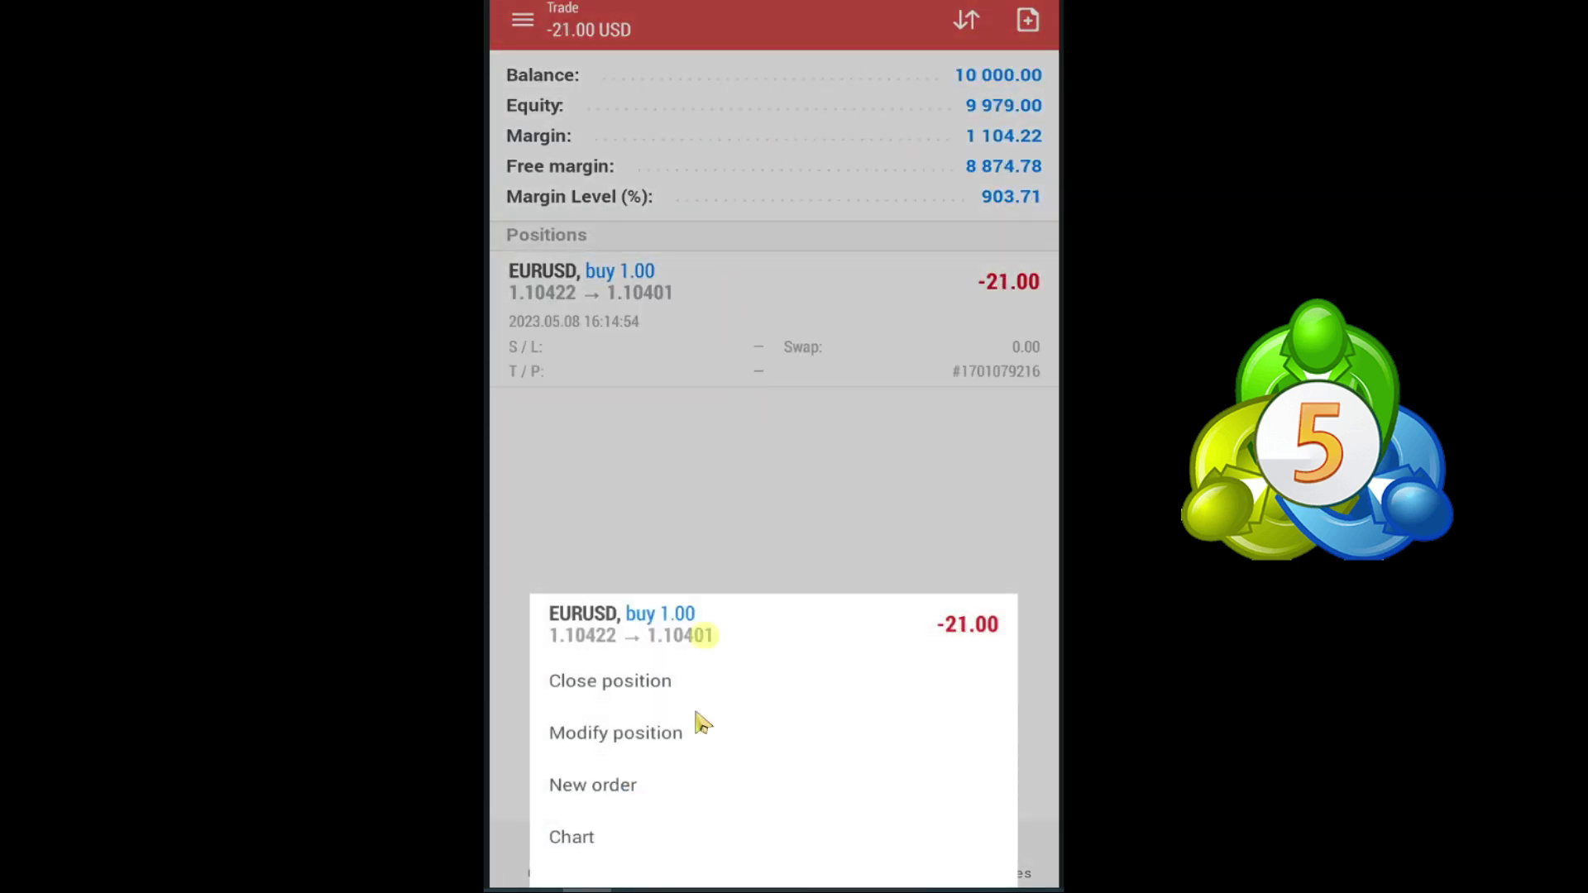
{"action": "left_click", "coordinate": [646, 735]}
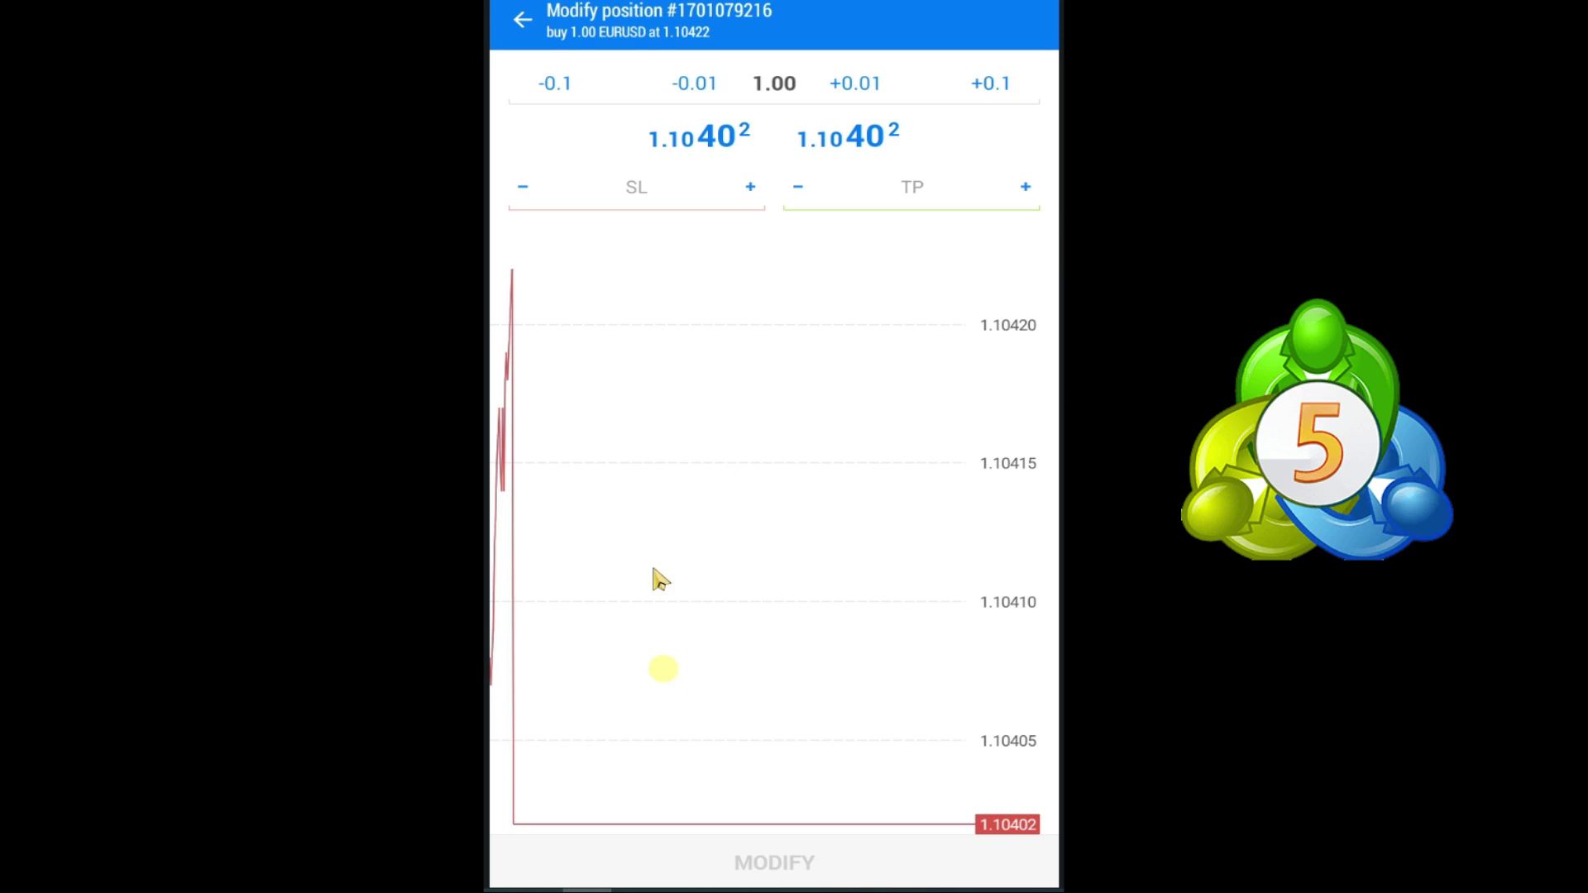
{"action": "left_click", "coordinate": [622, 195]}
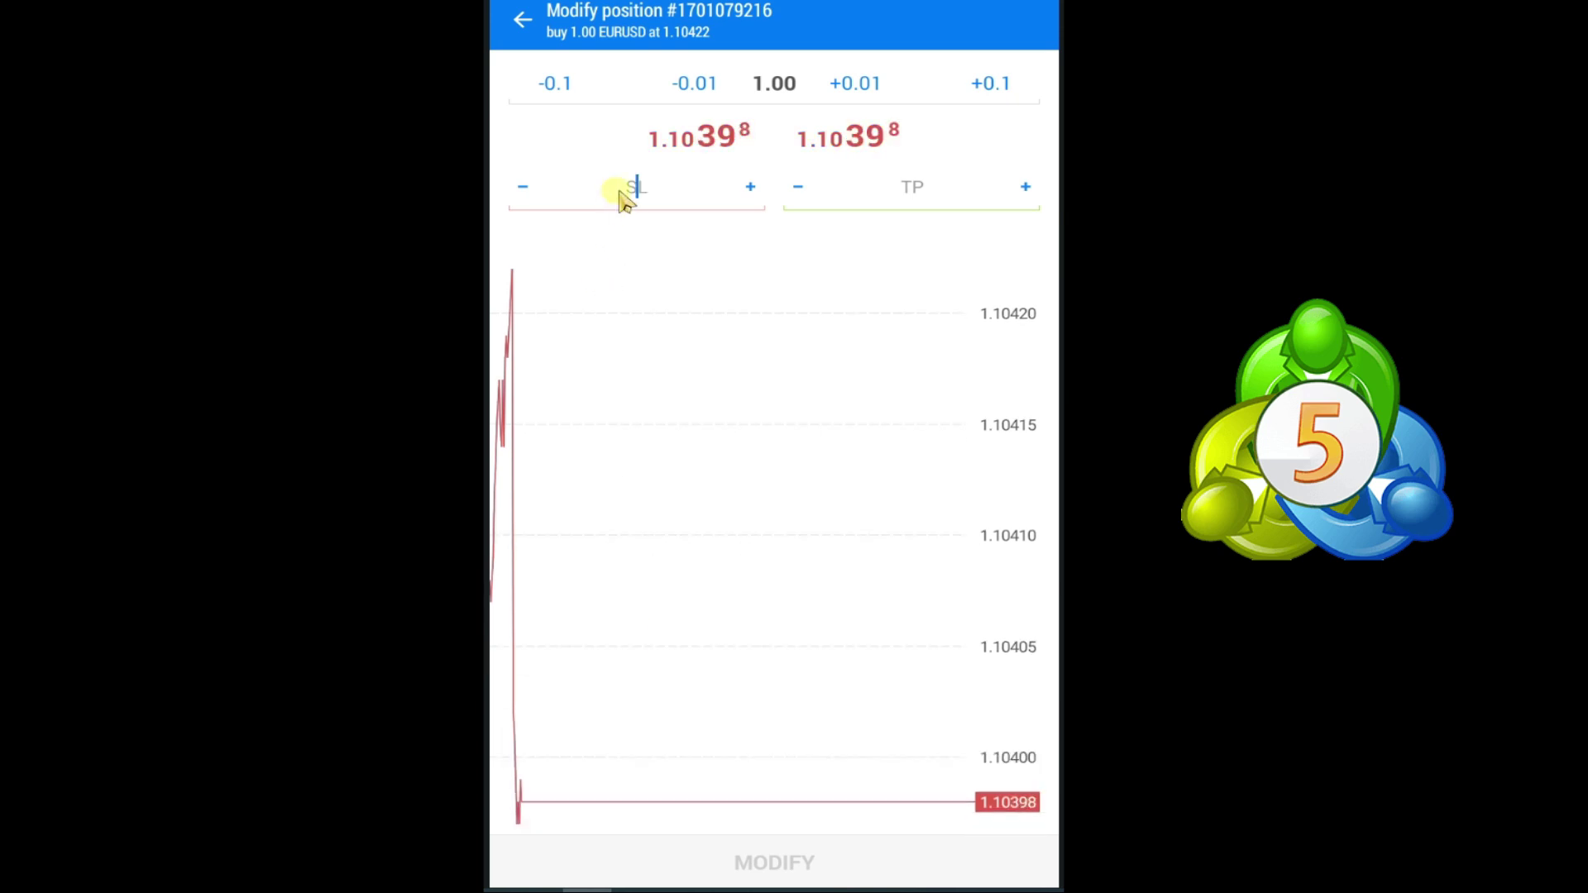
{"action": "type", "text": "1.1030"}
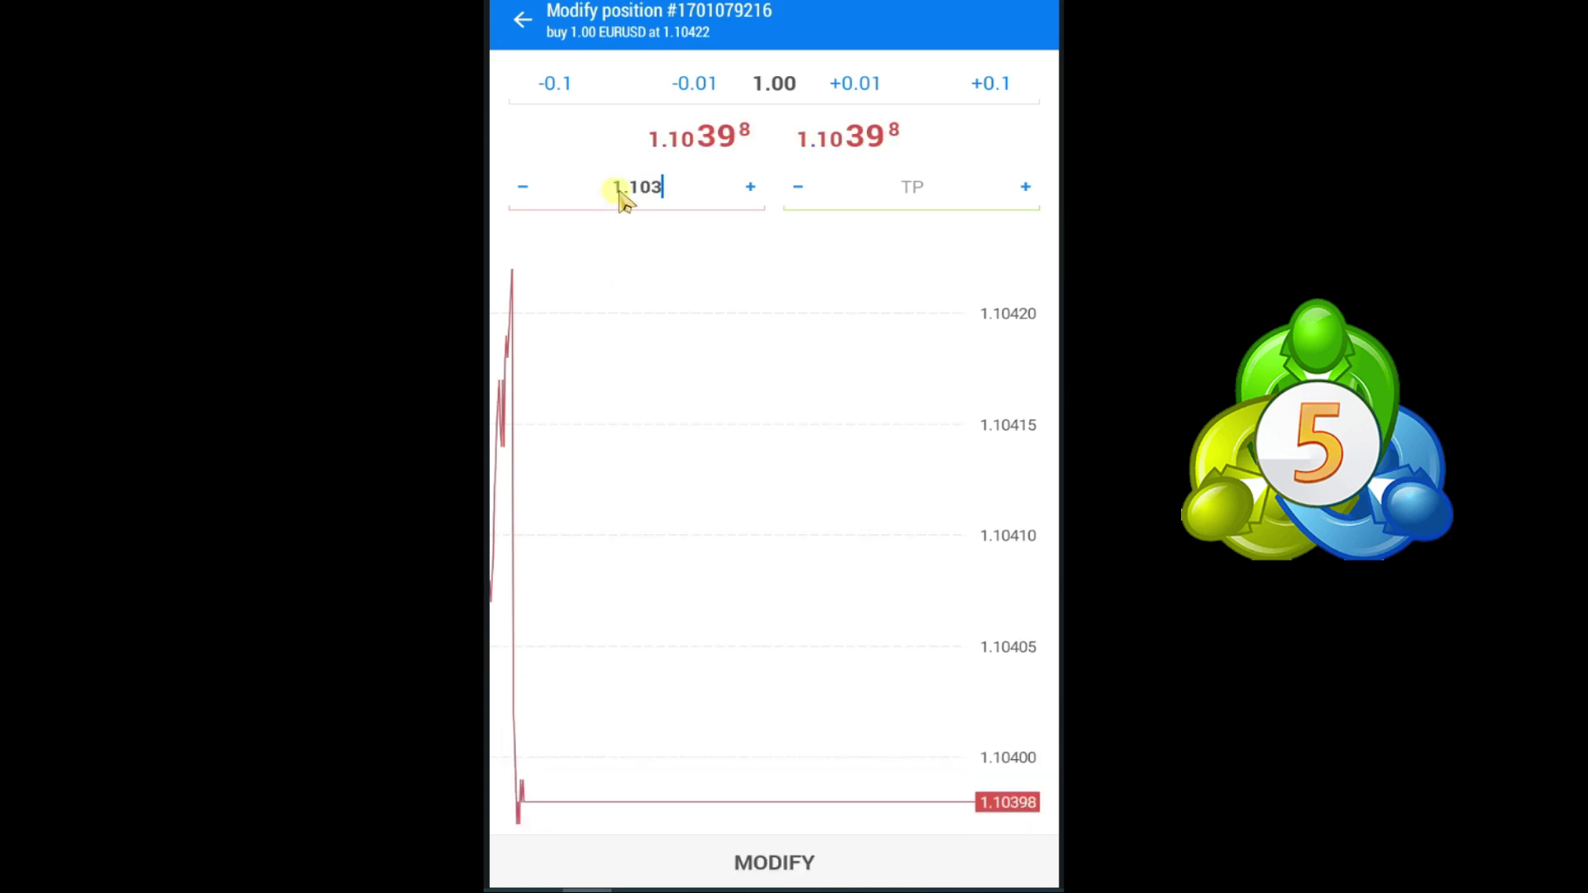
{"action": "left_click", "coordinate": [786, 860]}
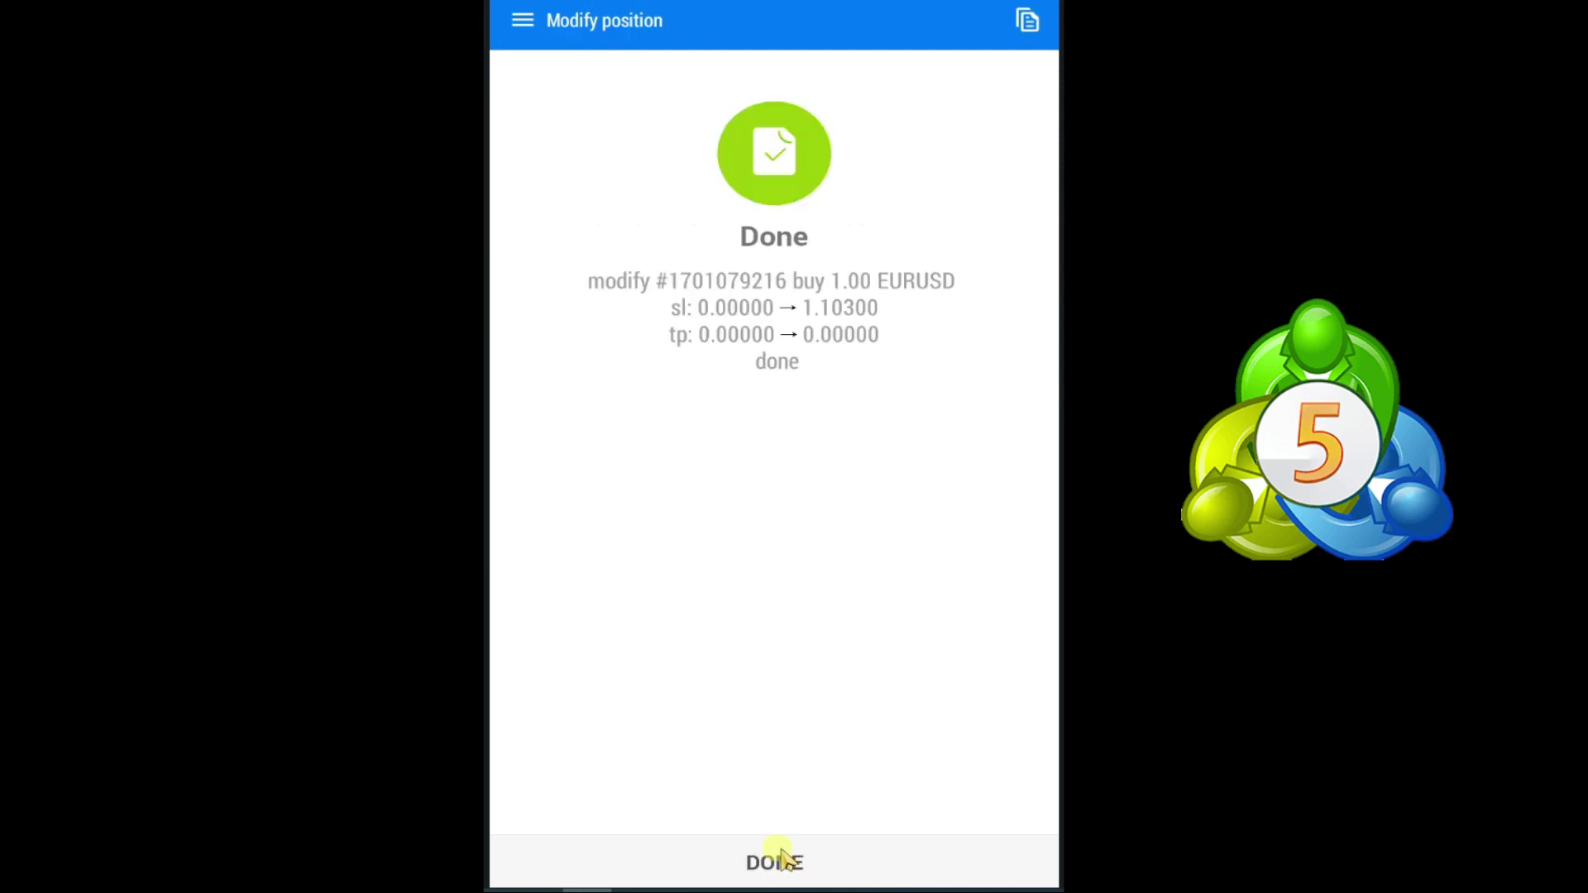
{"action": "left_click", "coordinate": [776, 863]}
{"action": "left_click", "coordinate": [663, 856]}
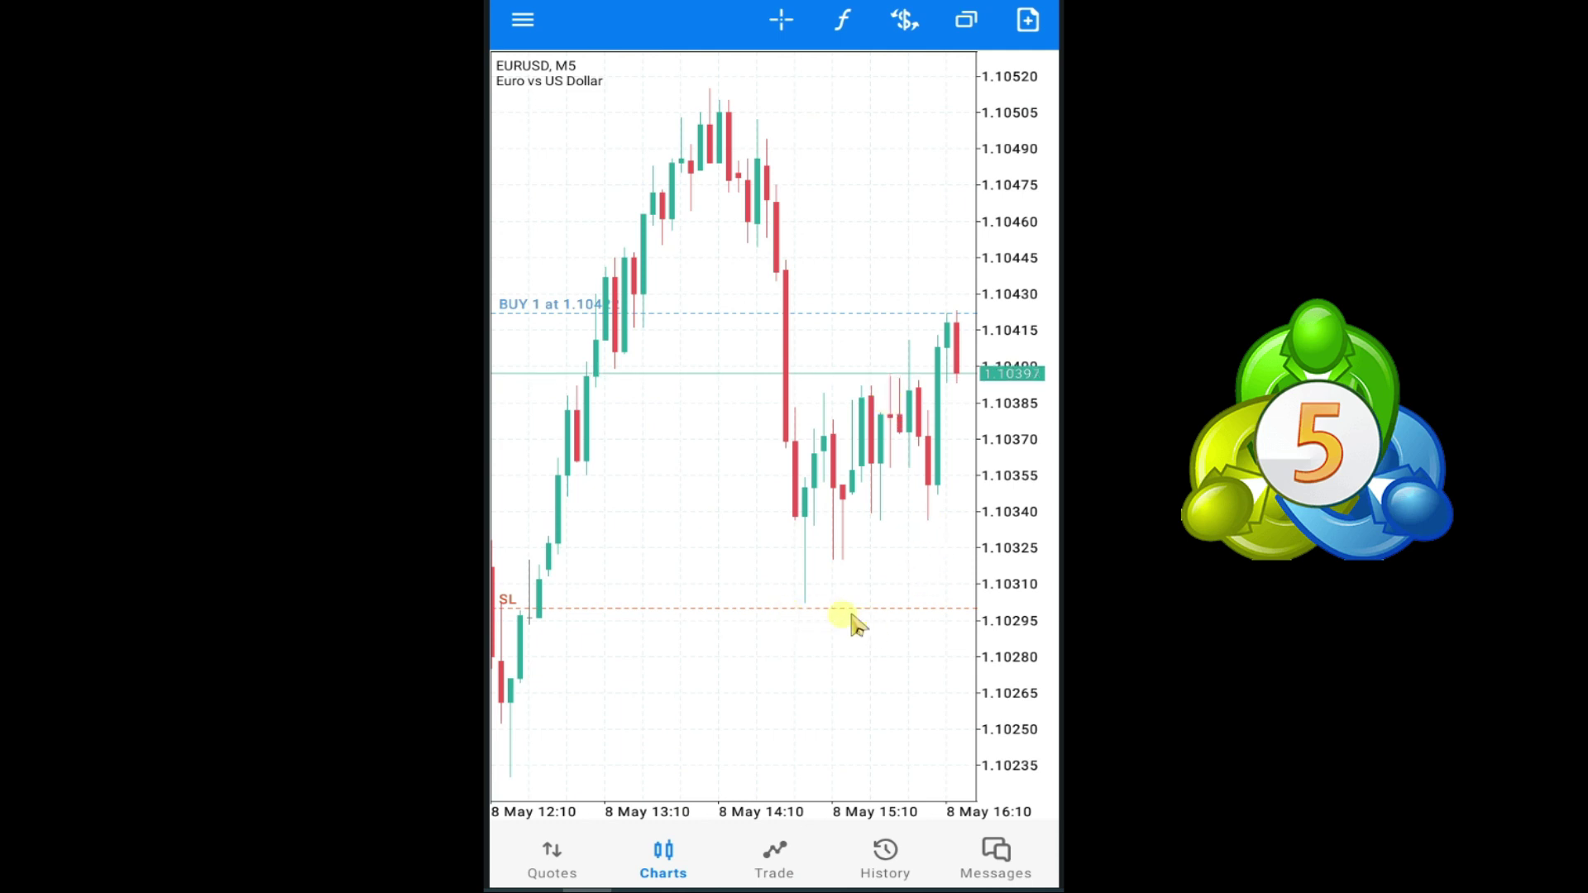
Step: Check the chart's peak with the crosshair, then add a 1.10500 take profit to the EURUSD buy
{"action": "left_click", "coordinate": [780, 22]}
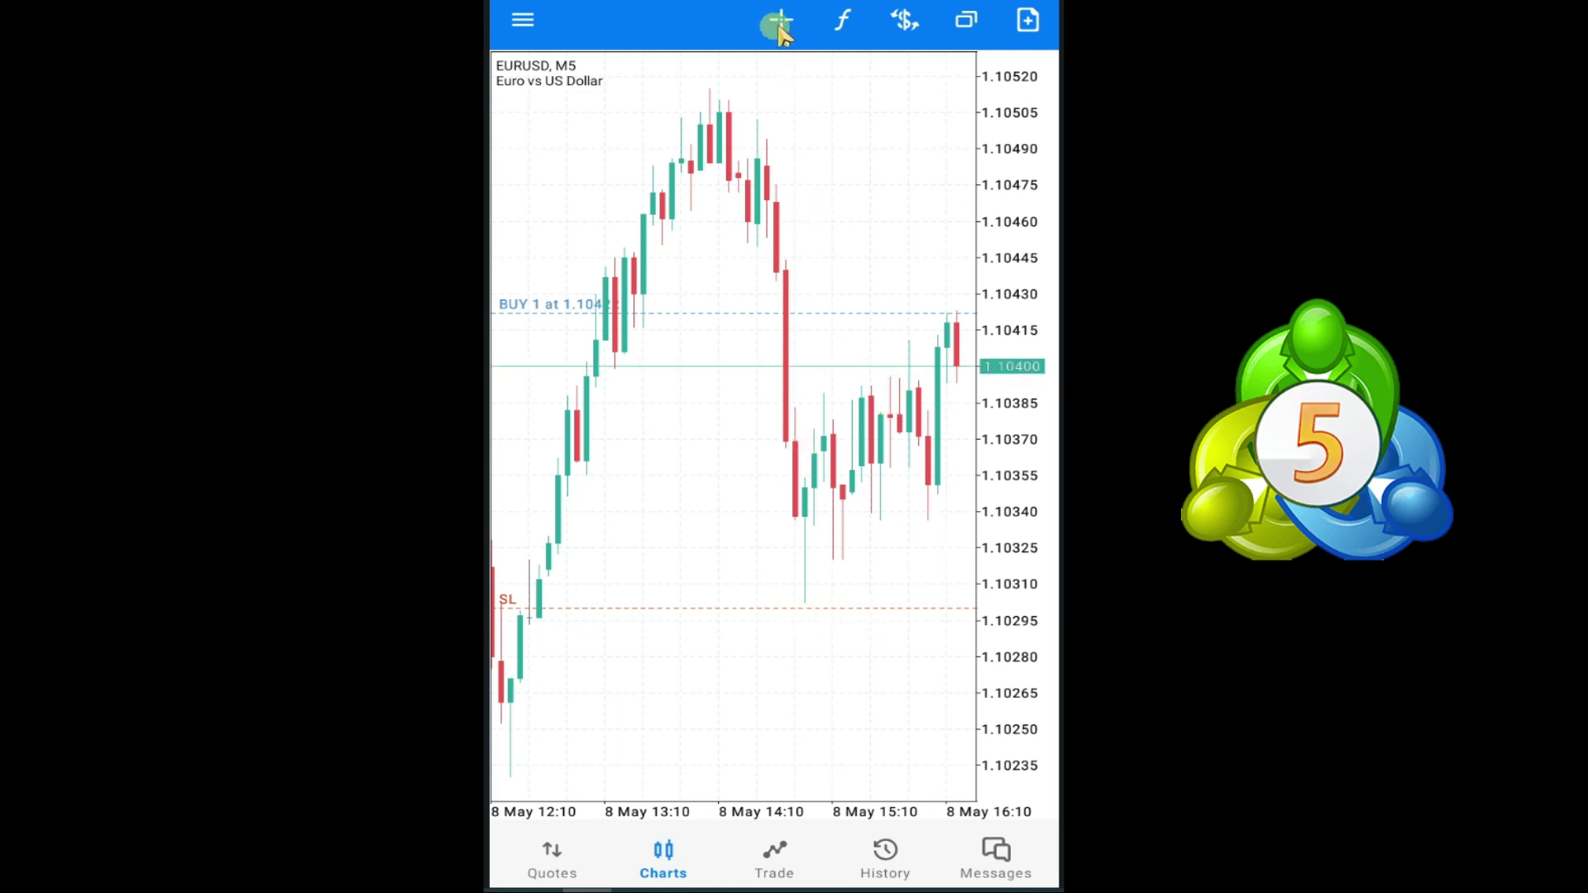
{"action": "left_click_drag", "start_coordinate": [737, 440], "coordinate": [801, 111]}
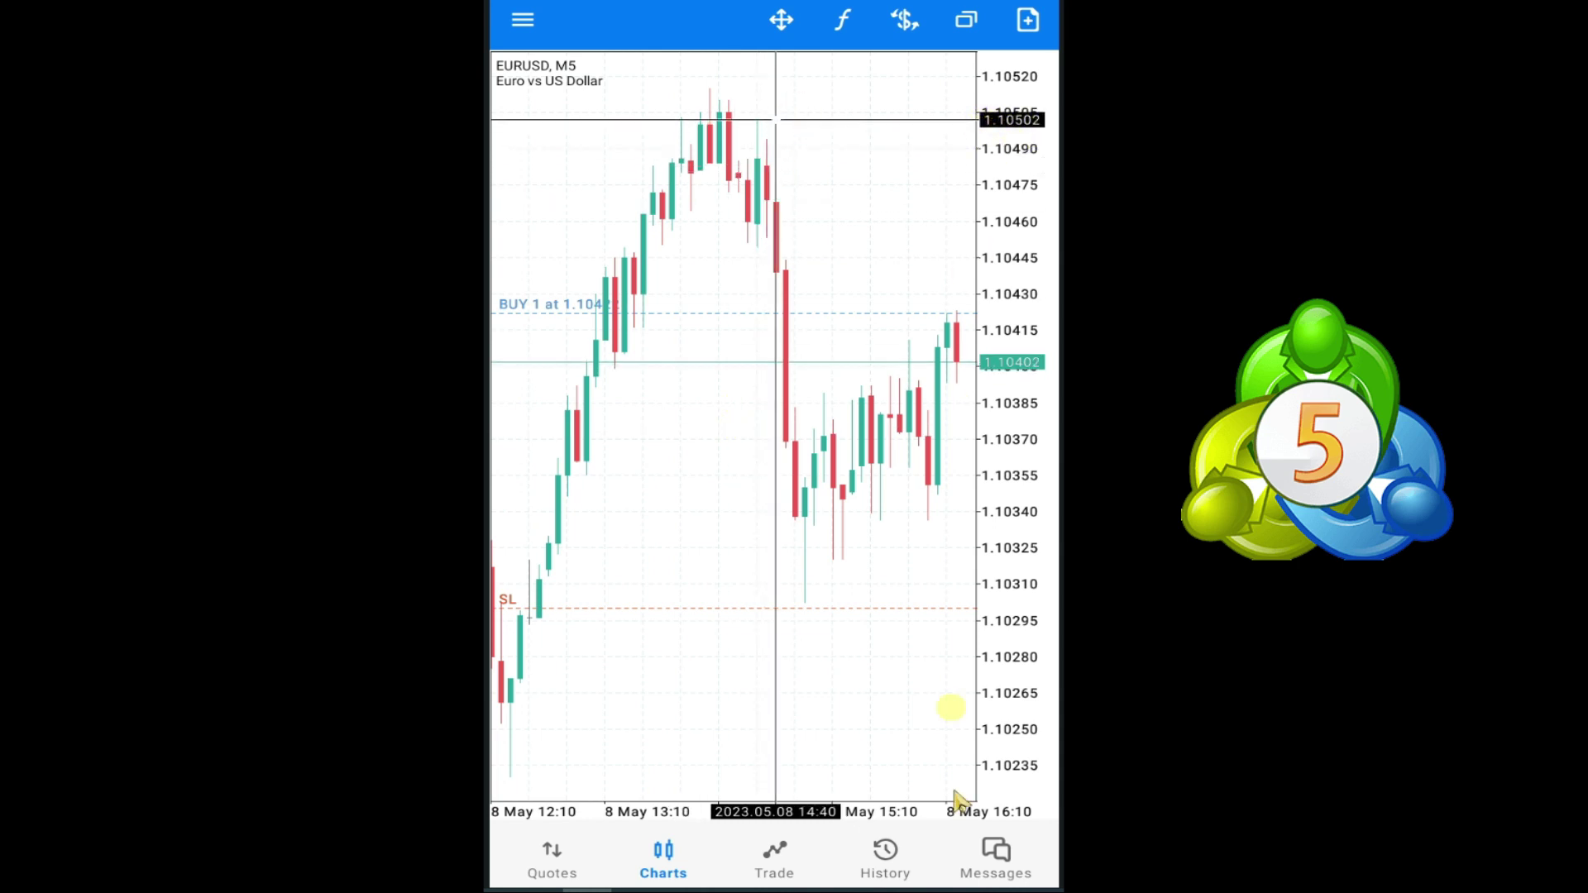
{"action": "left_click", "coordinate": [774, 856]}
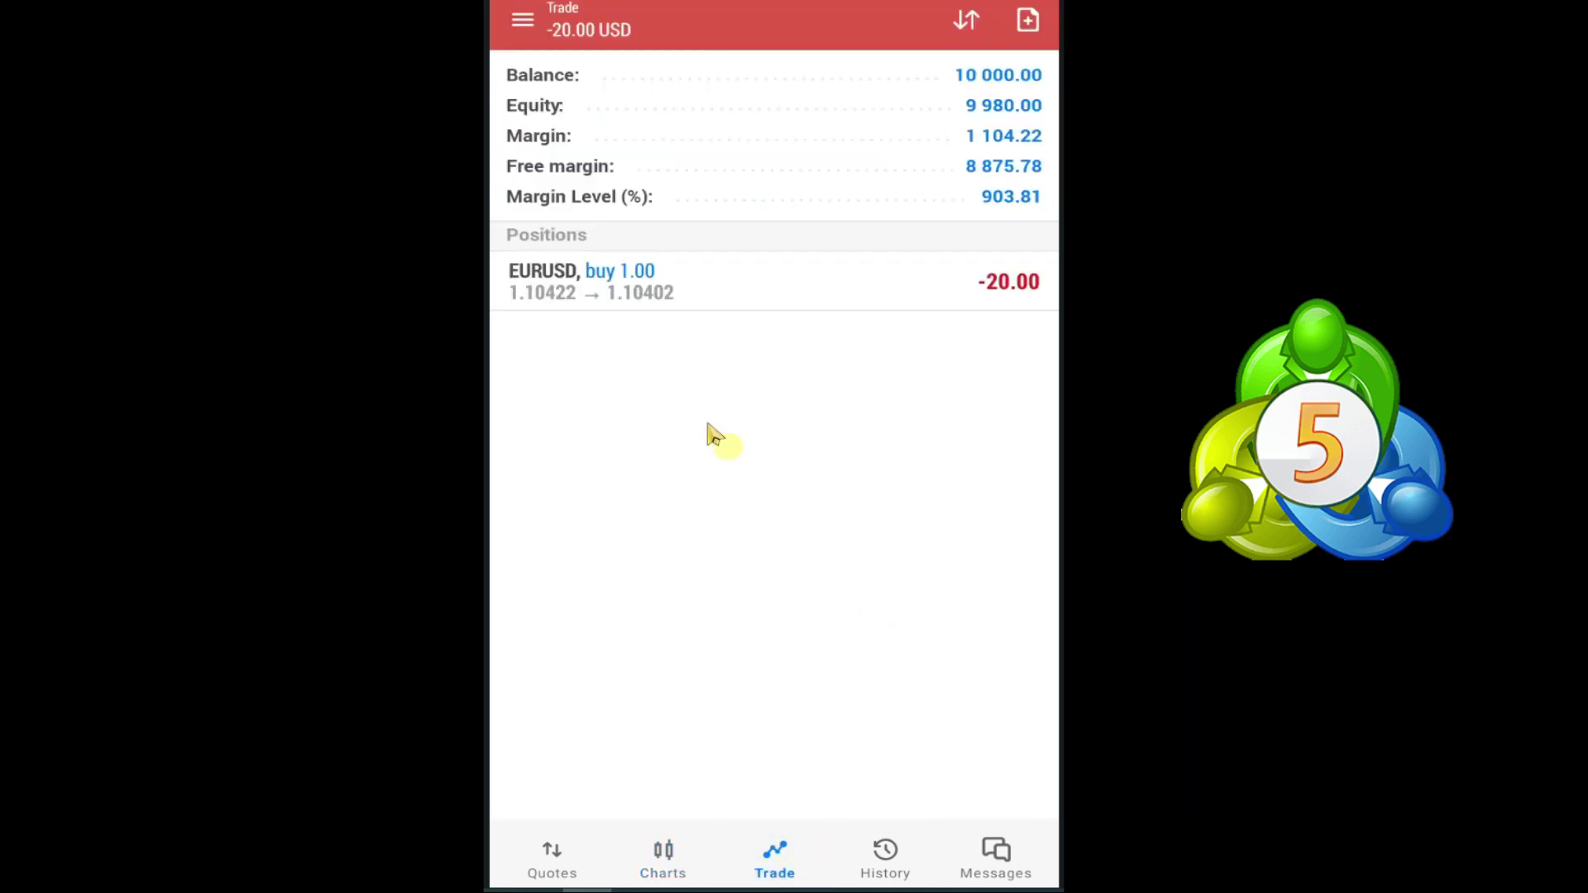
{"action": "left_click", "coordinate": [617, 297]}
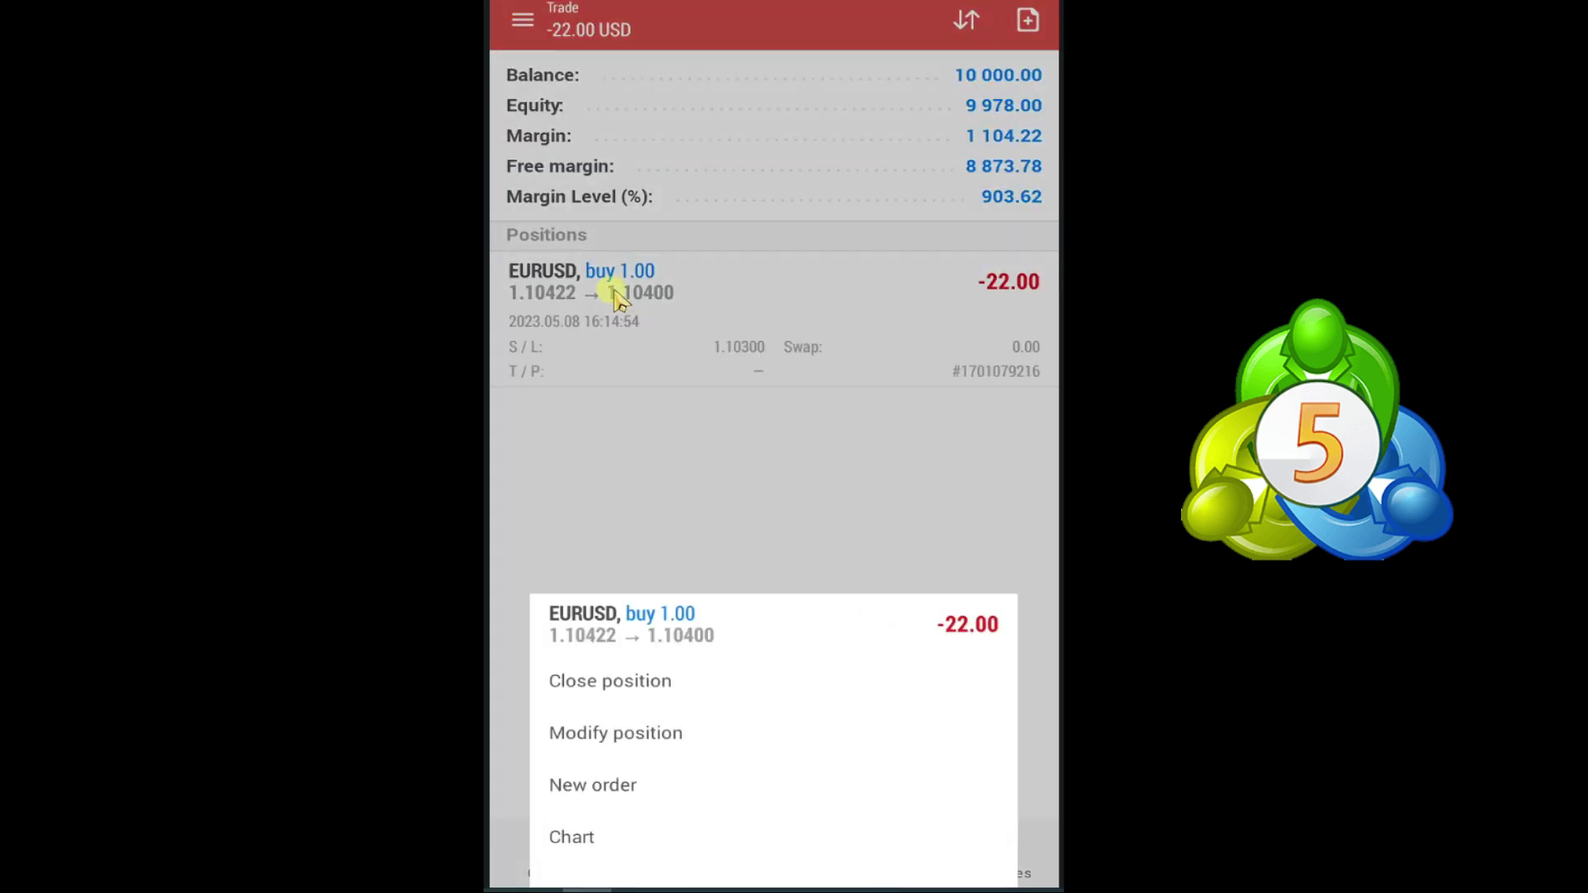
{"action": "left_click", "coordinate": [680, 736]}
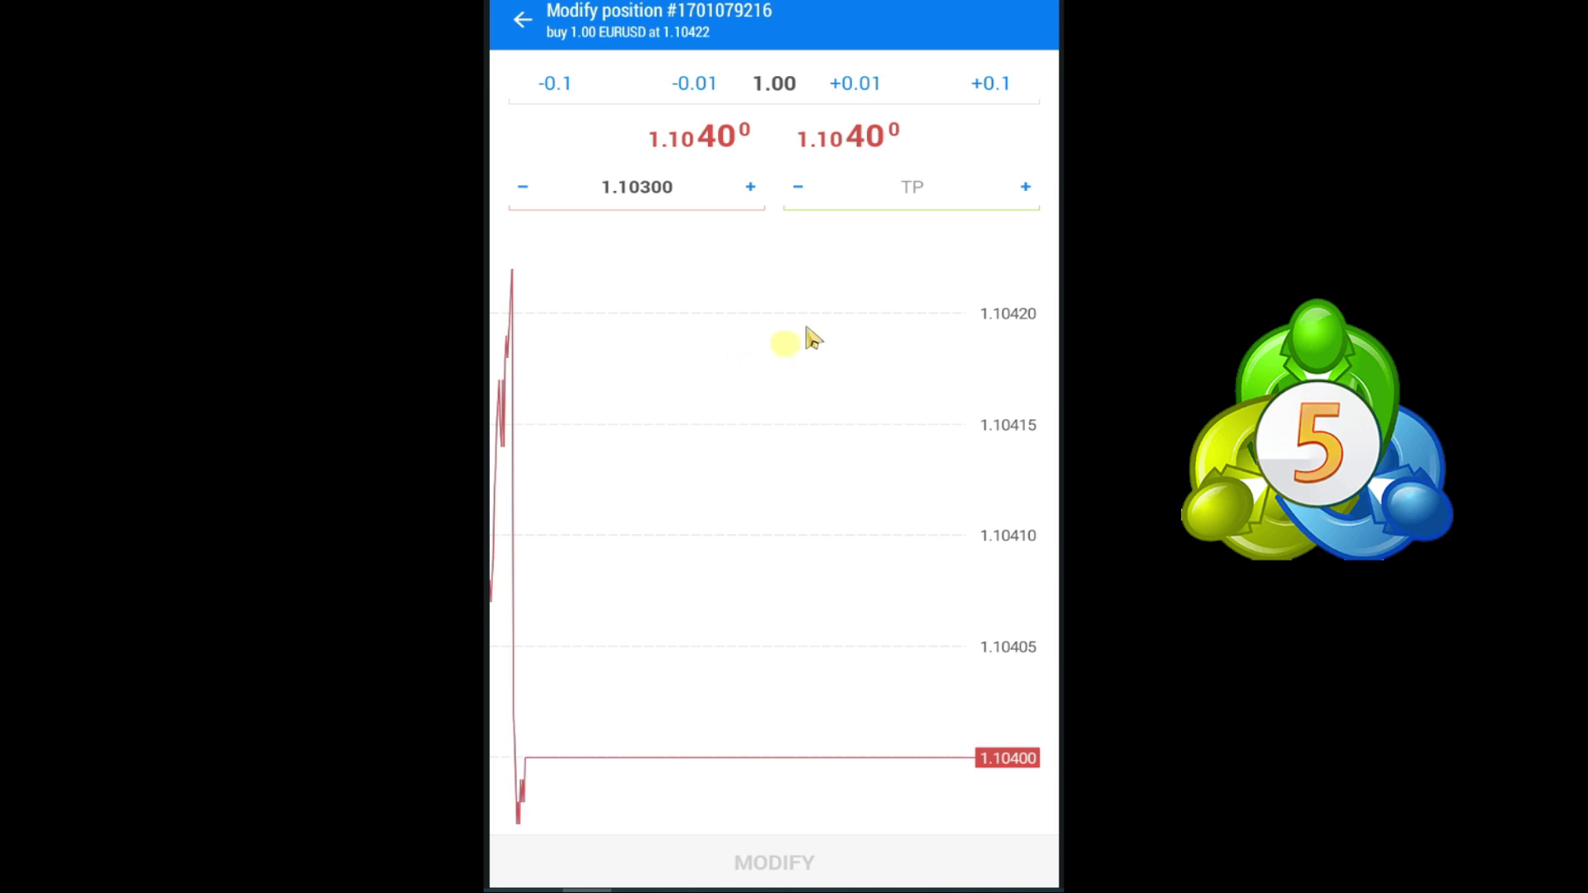
{"action": "left_click", "coordinate": [901, 191]}
{"action": "type", "text": "1.1050"}
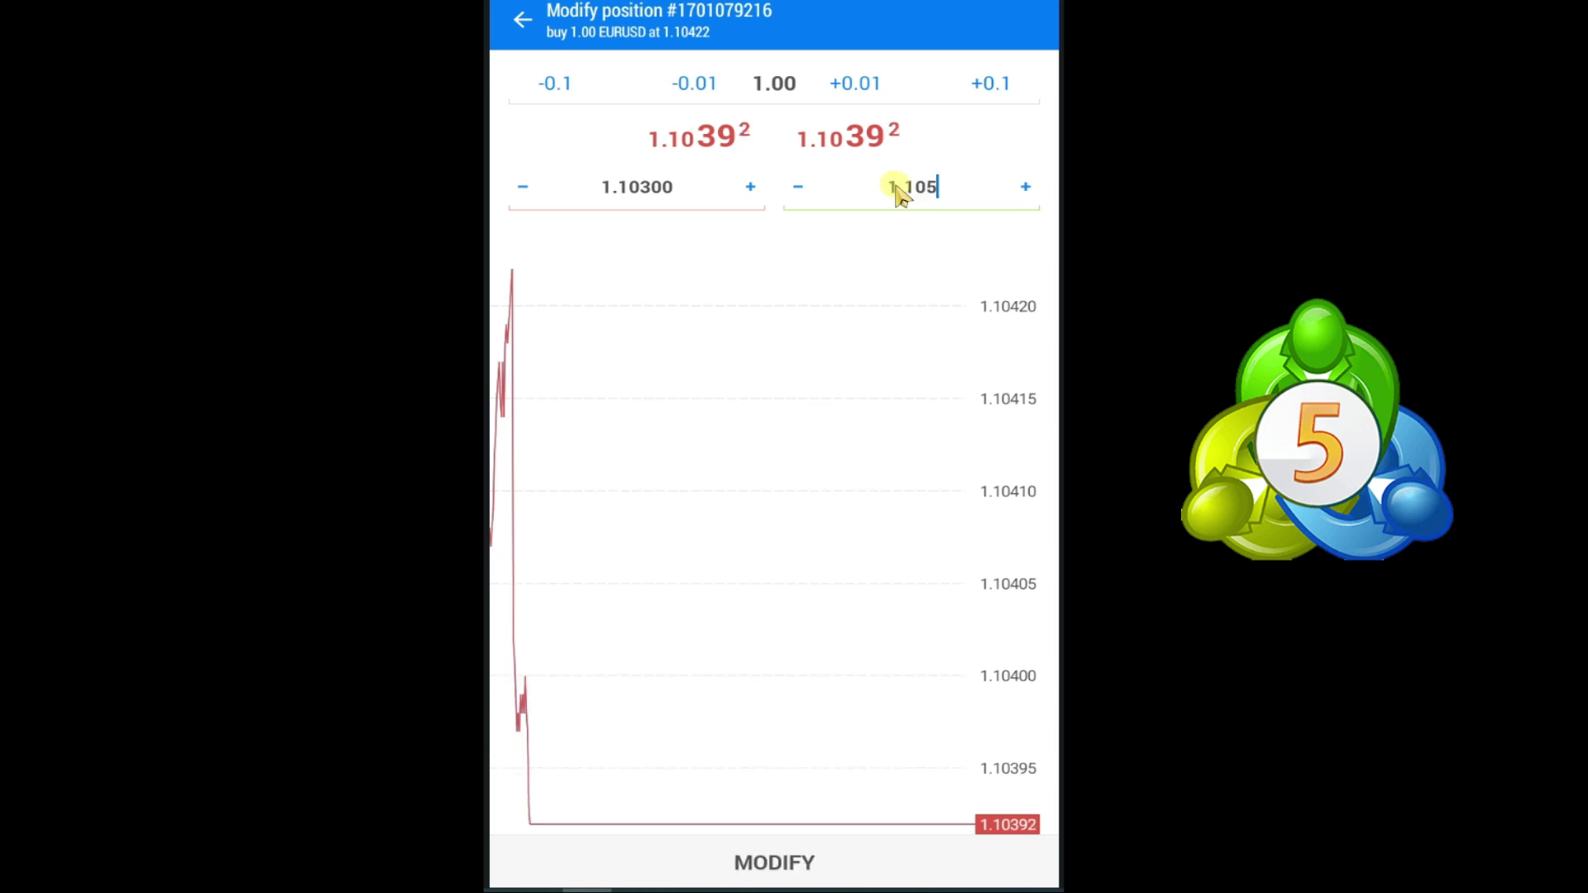
{"action": "left_click", "coordinate": [775, 863]}
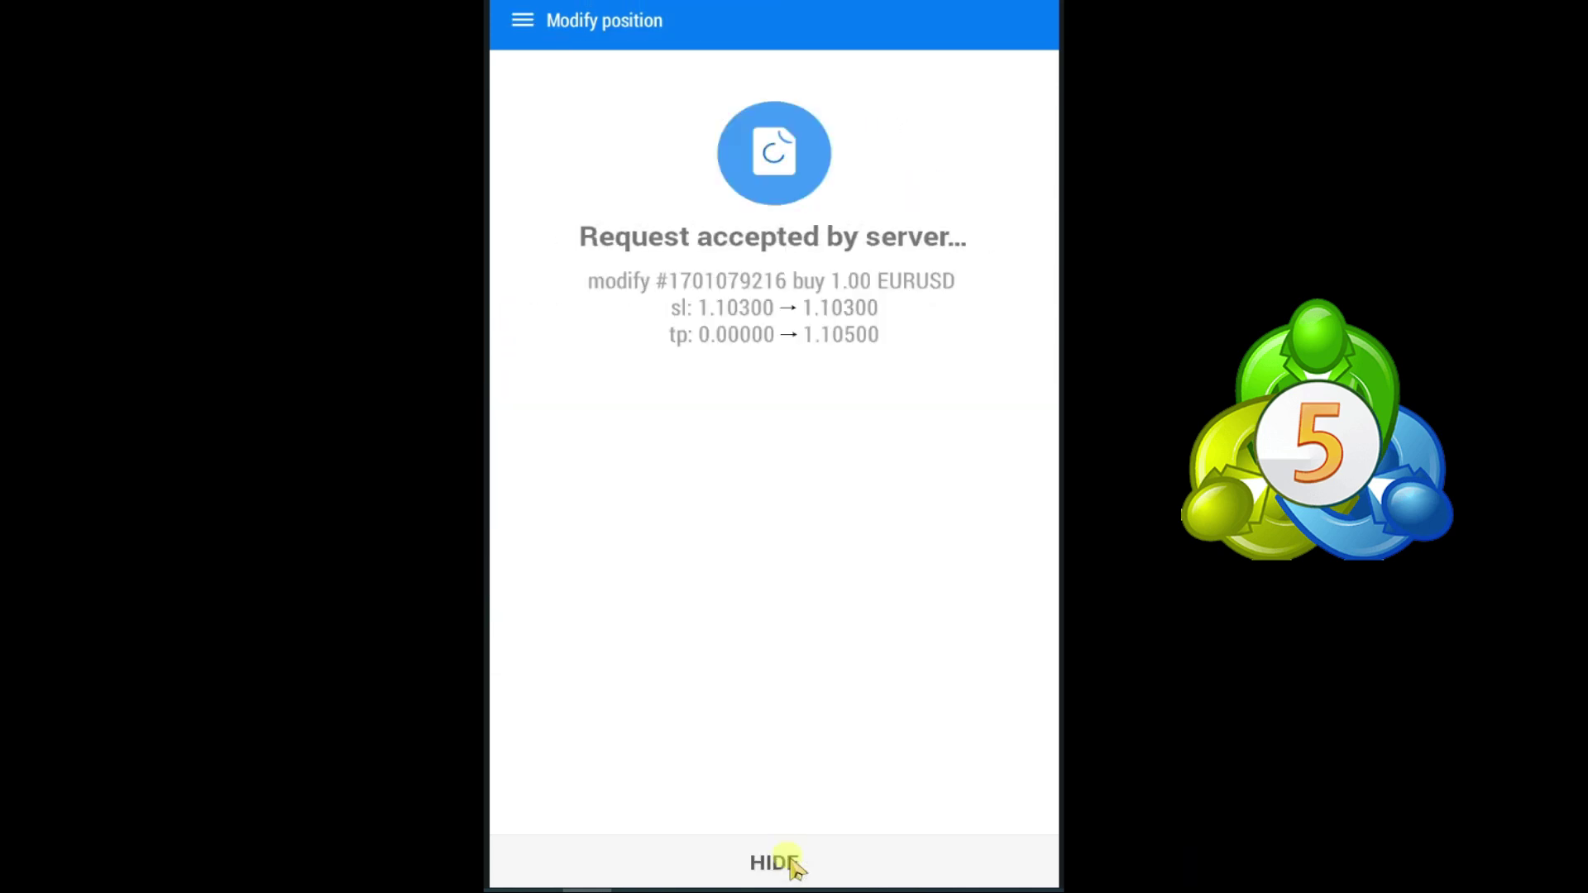
{"action": "left_click", "coordinate": [785, 862]}
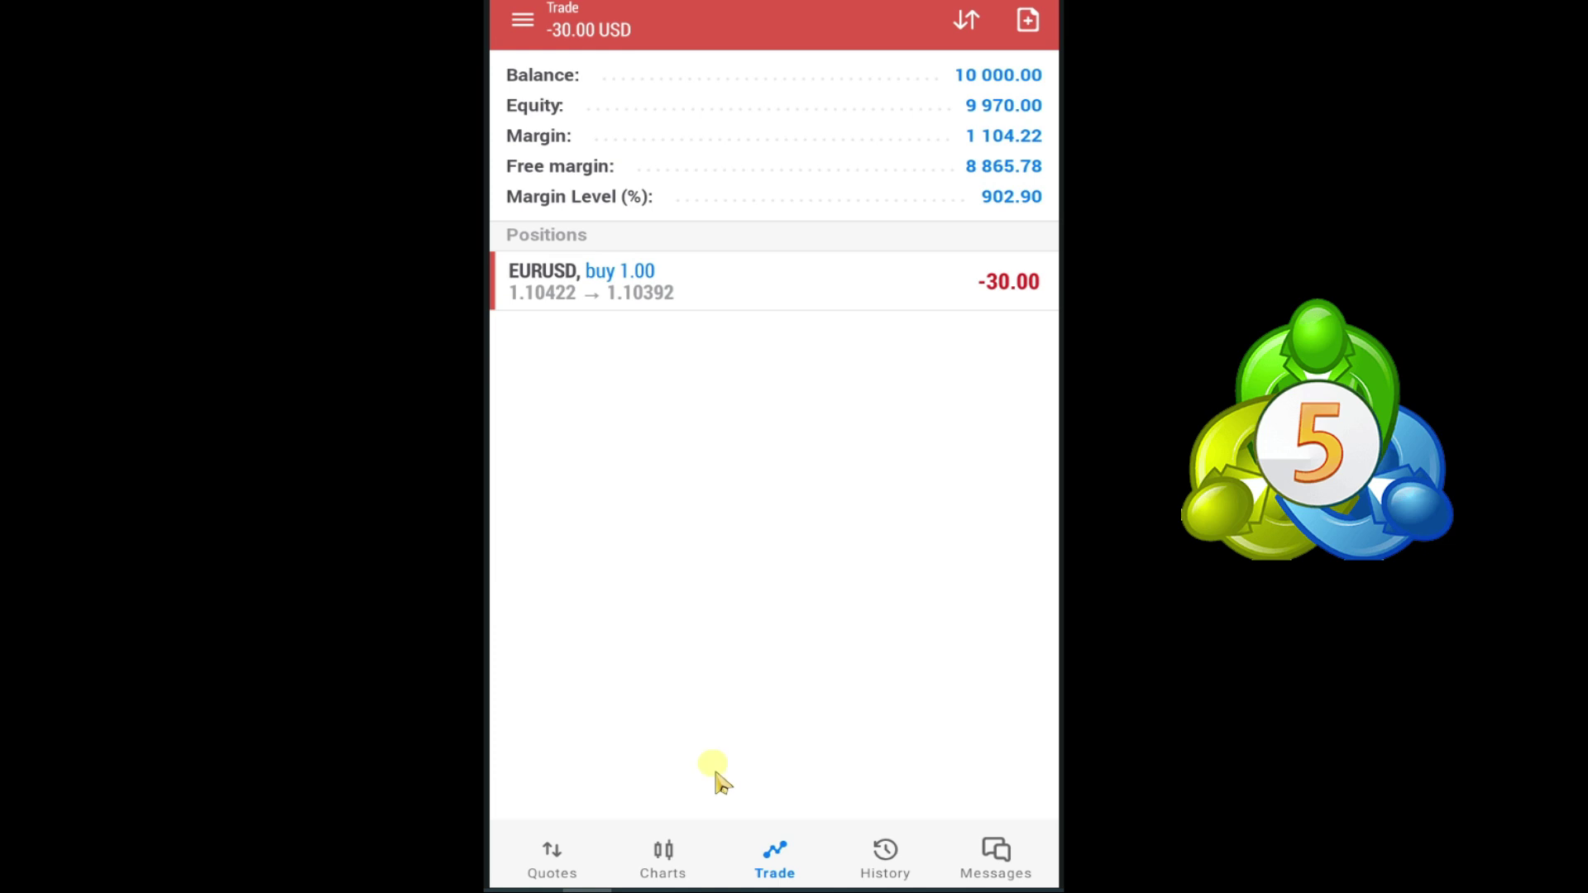
Step: View the TP line near 1.1050 above the BUY 1 and SL lines, then return to positions
{"action": "left_click", "coordinate": [667, 864]}
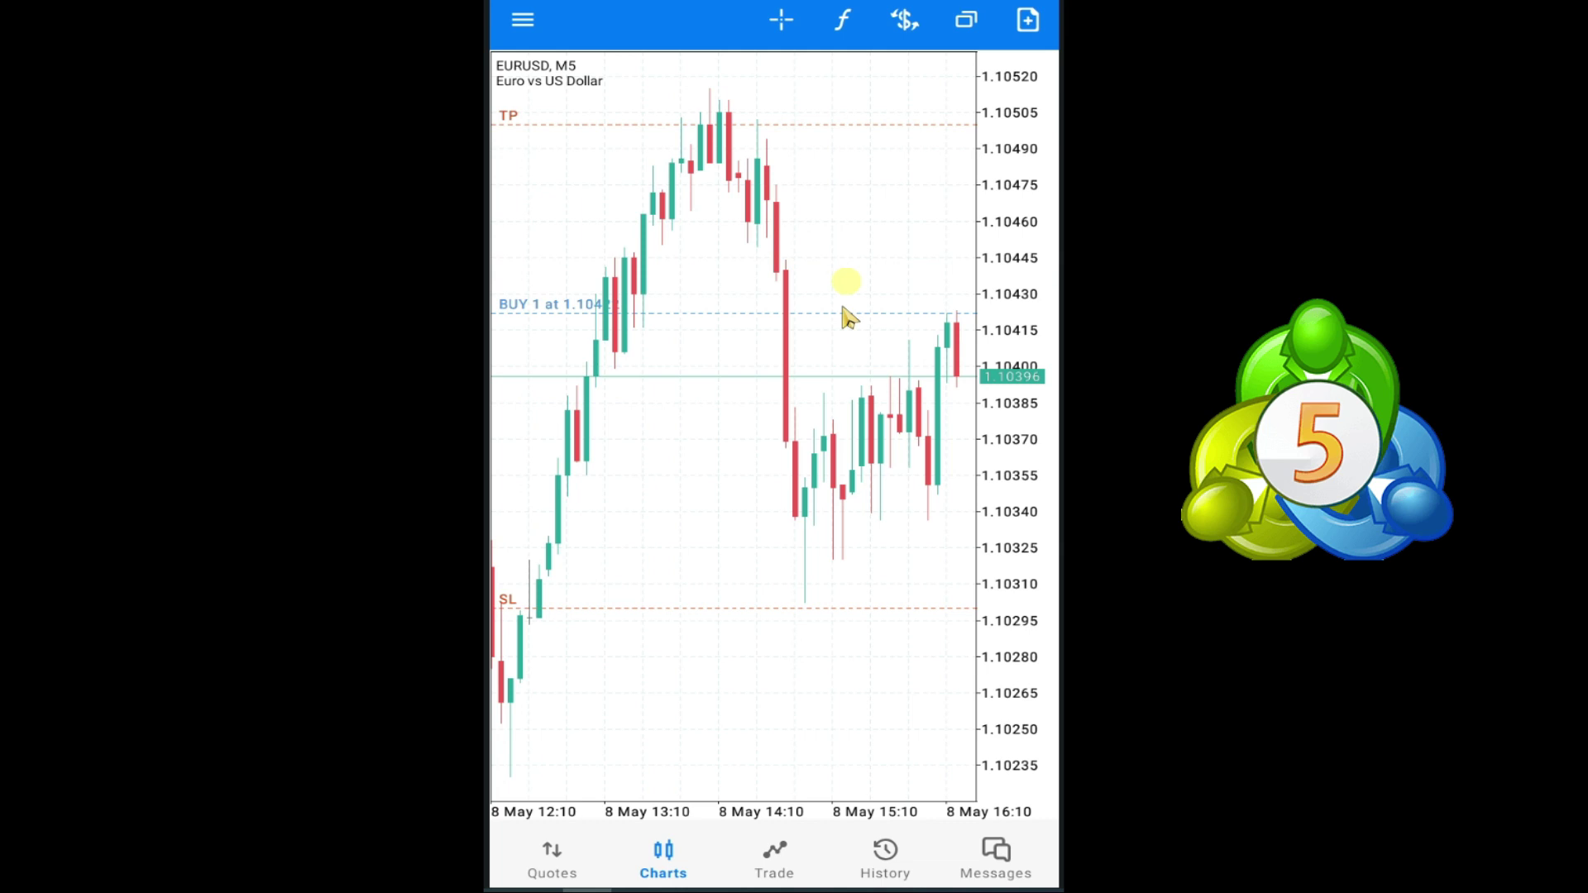
{"action": "left_click", "coordinate": [774, 859]}
Step: Close the EURUSD buy at a 28.00 loss after a requote, leaving a 9 973.00 balance
{"action": "left_click", "coordinate": [747, 303]}
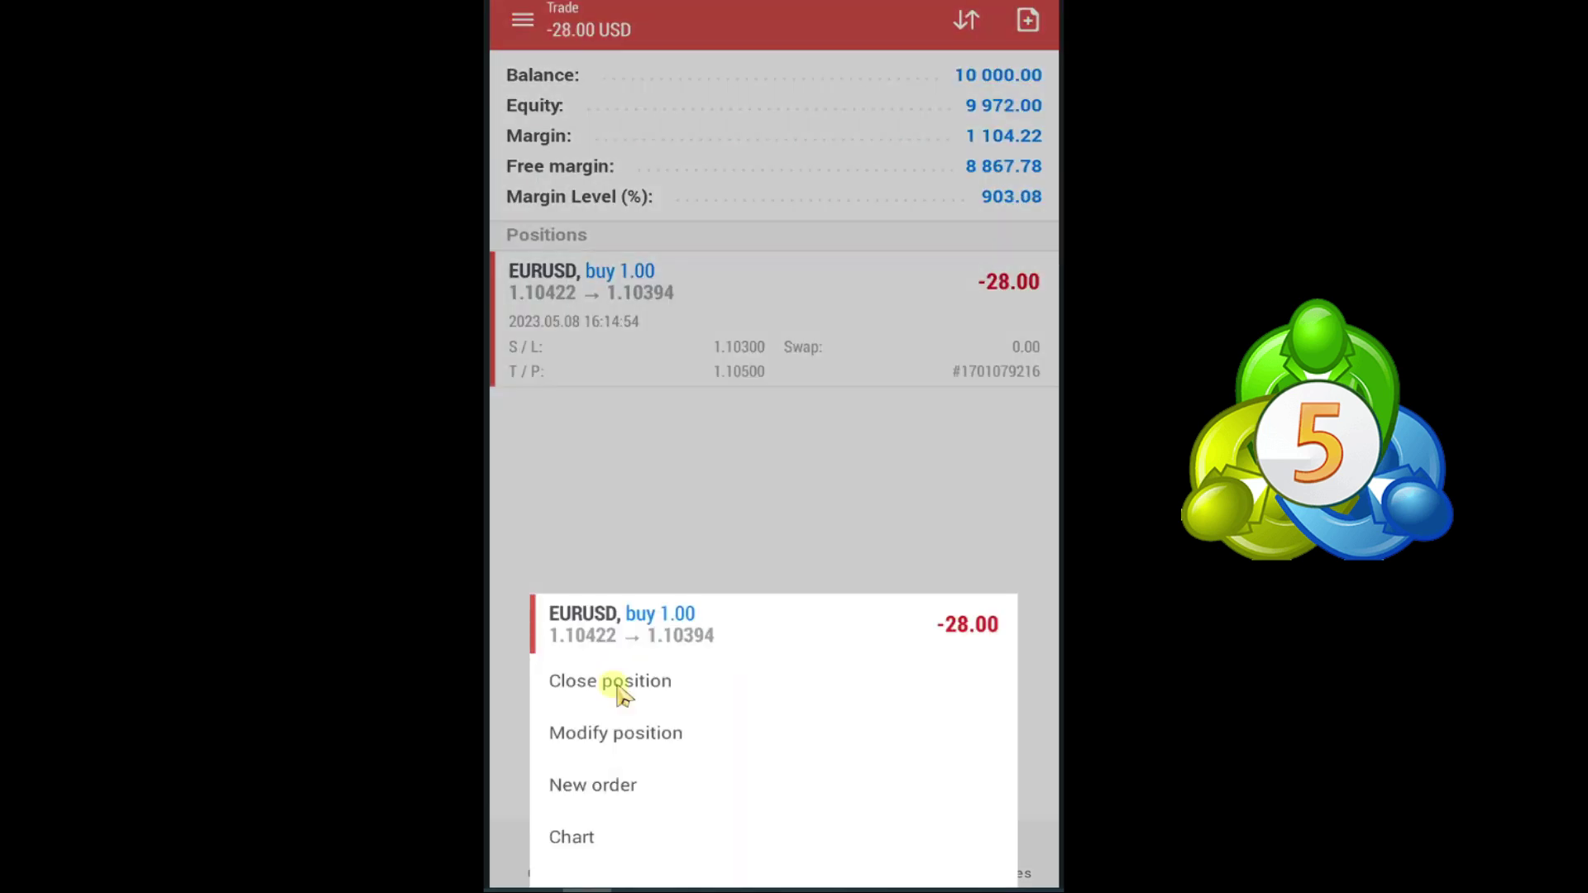
{"action": "left_click", "coordinate": [645, 675]}
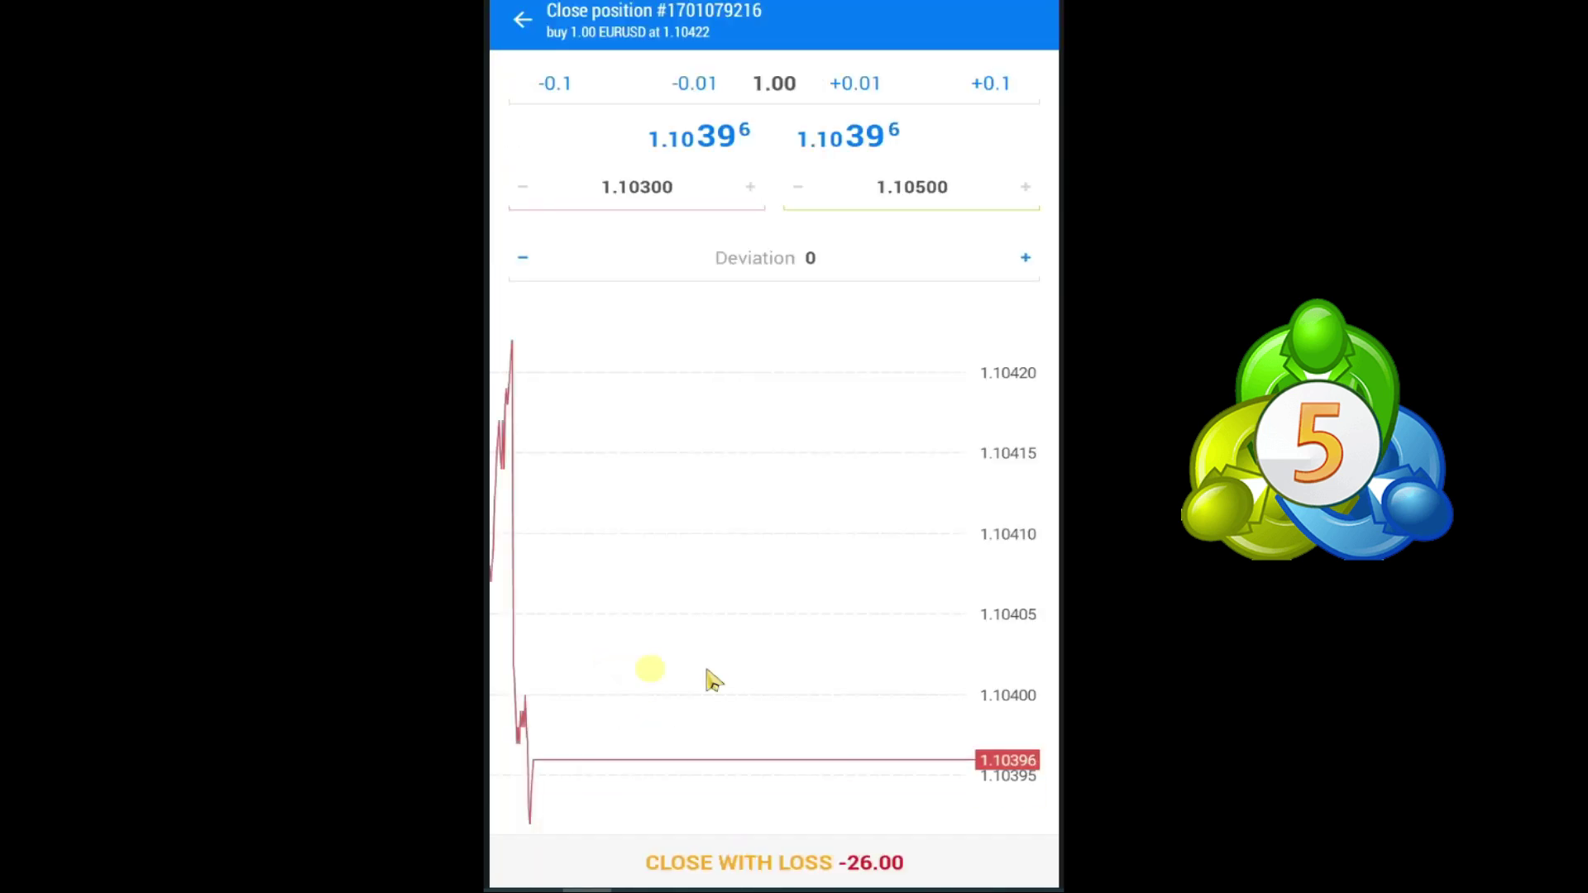
{"action": "left_click", "coordinate": [732, 868]}
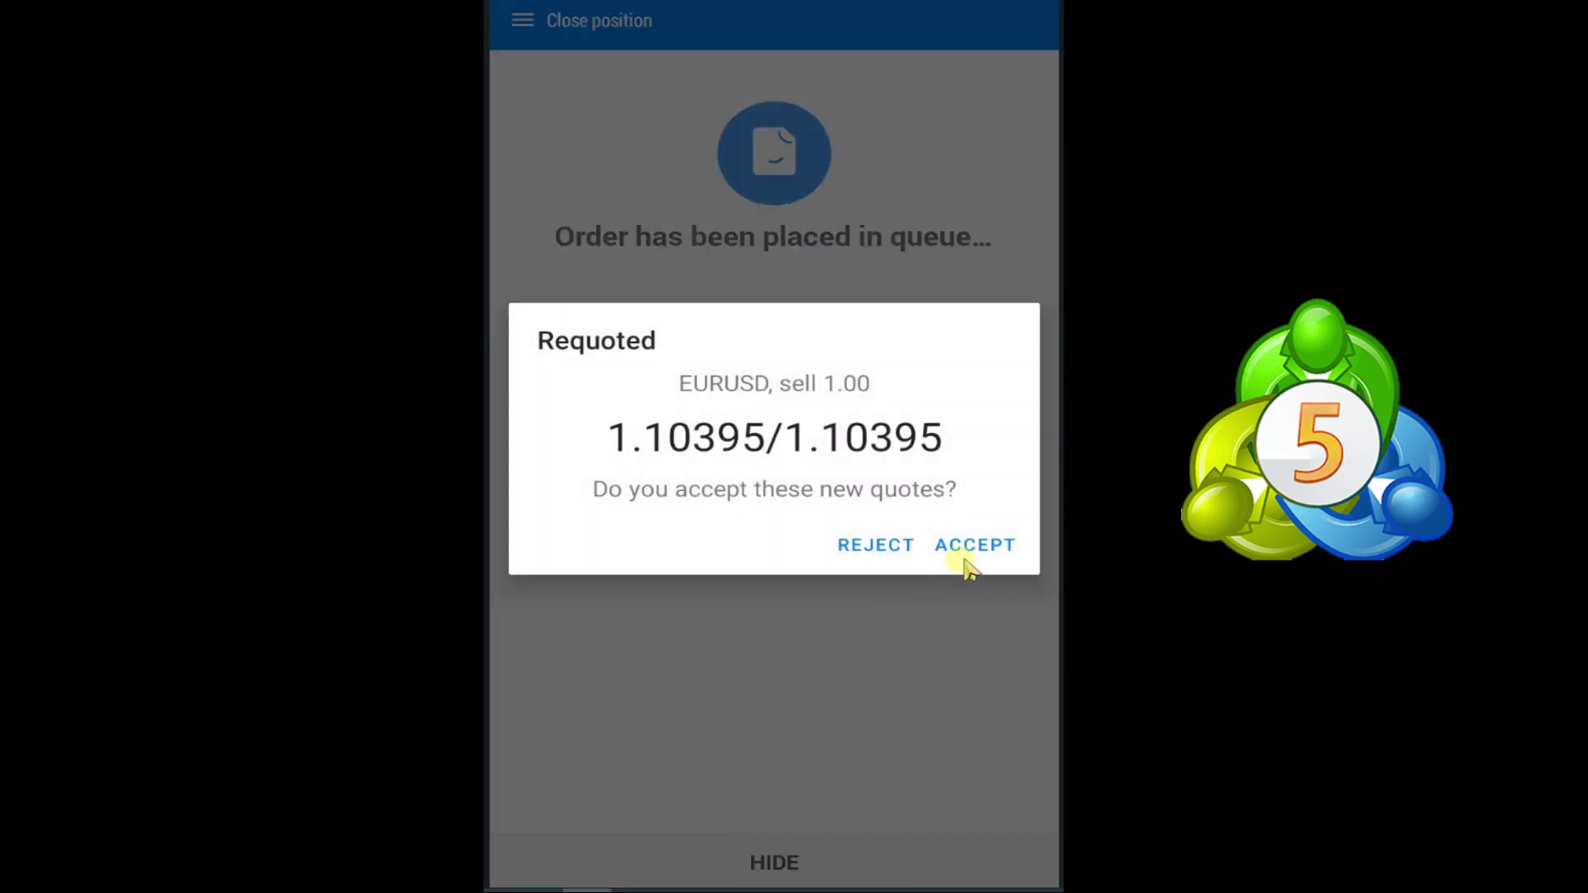
{"action": "left_click", "coordinate": [969, 544]}
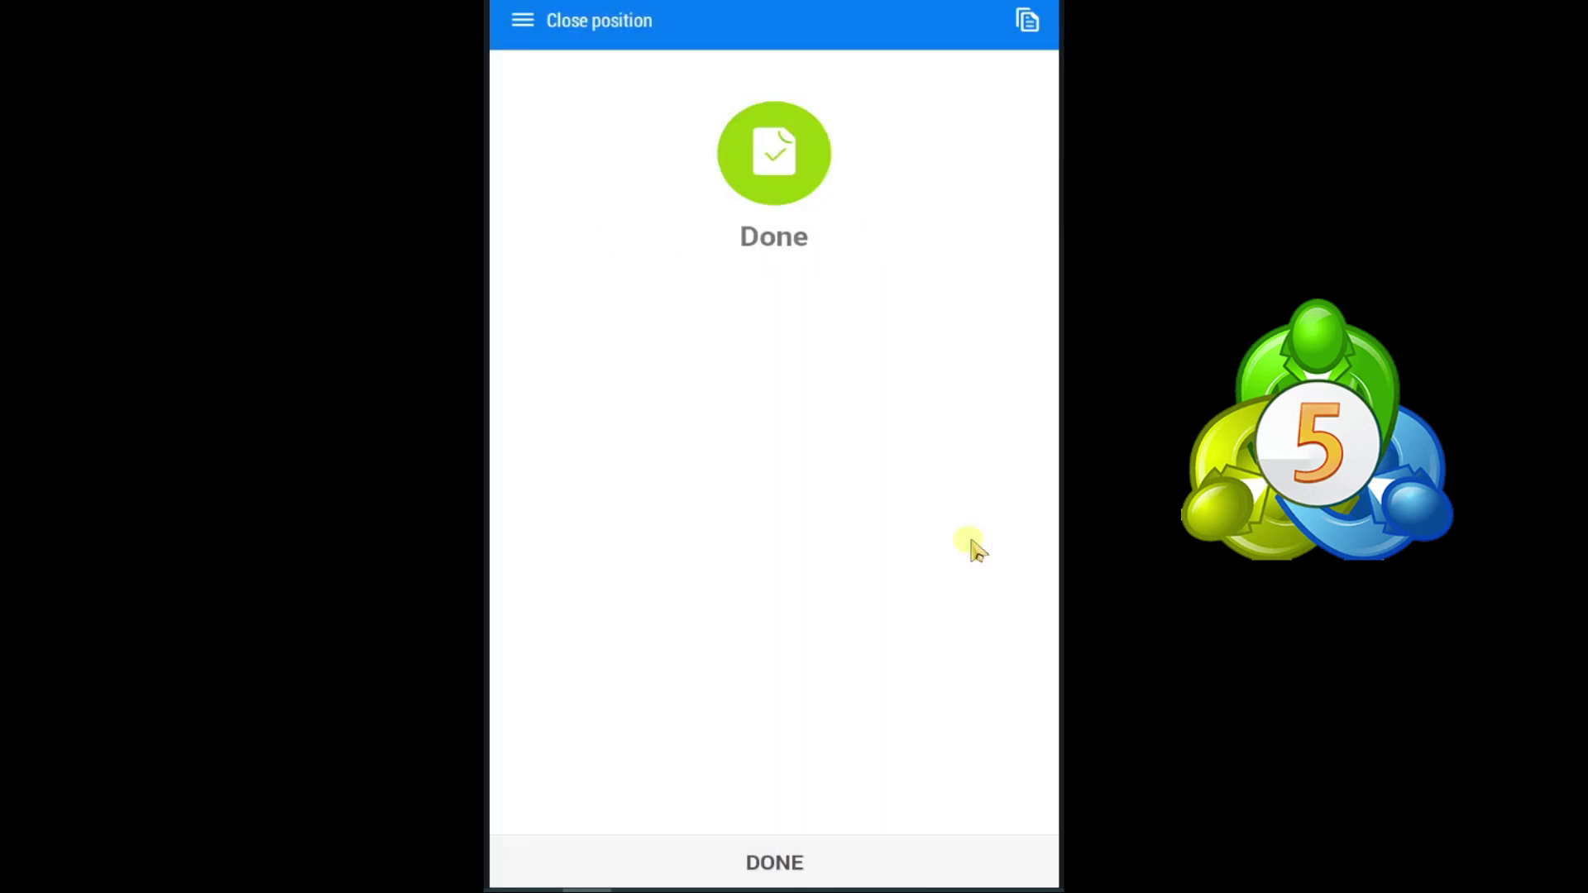
{"action": "left_click", "coordinate": [757, 863]}
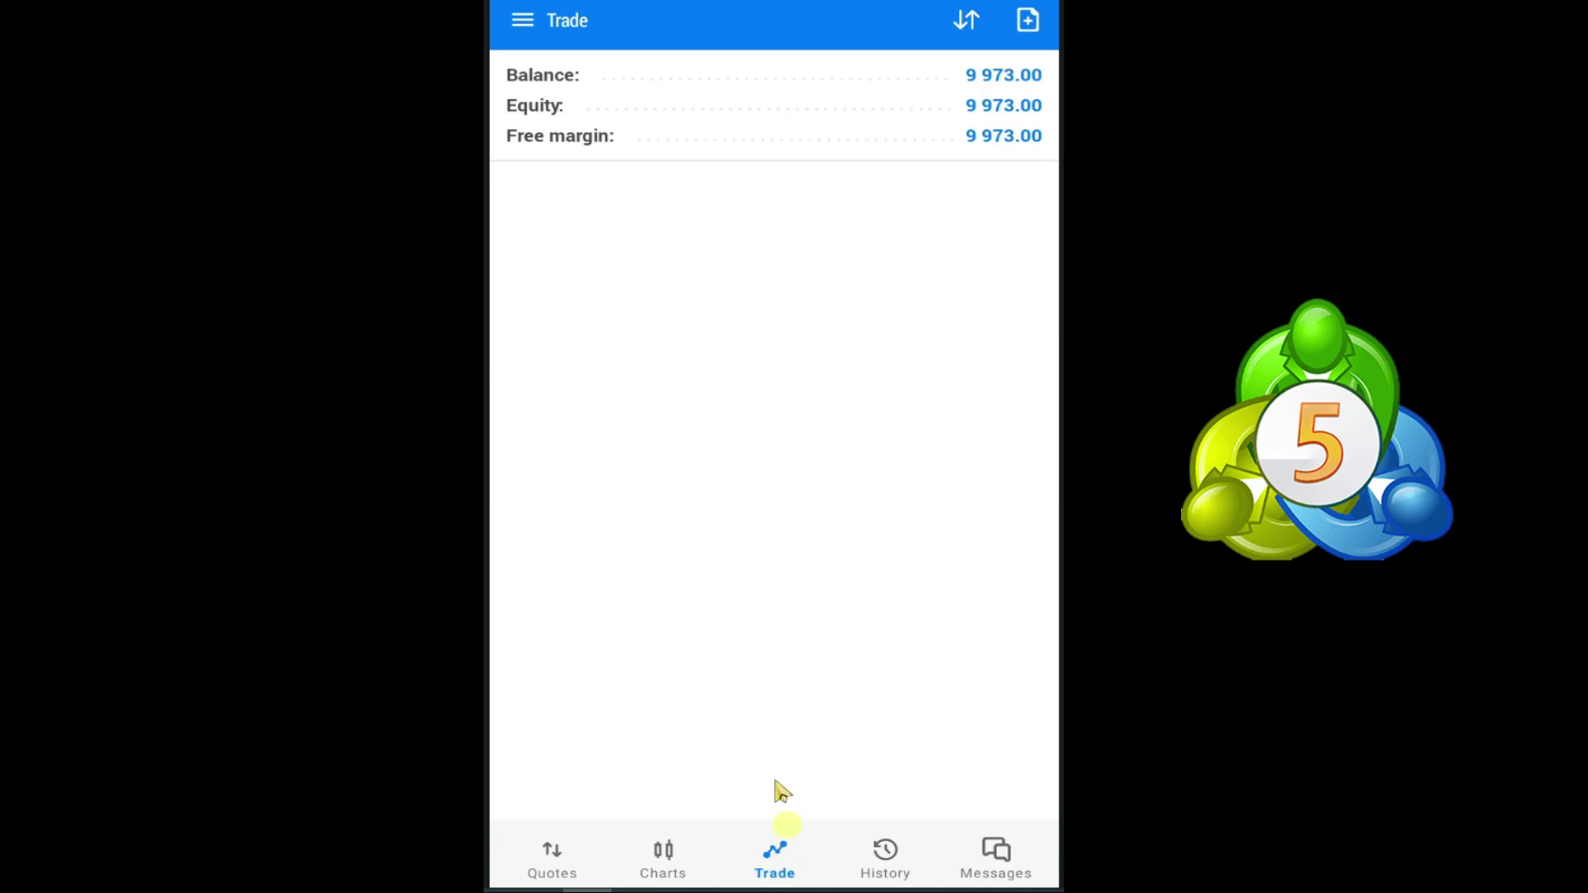
{"action": "left_click", "coordinate": [680, 863]}
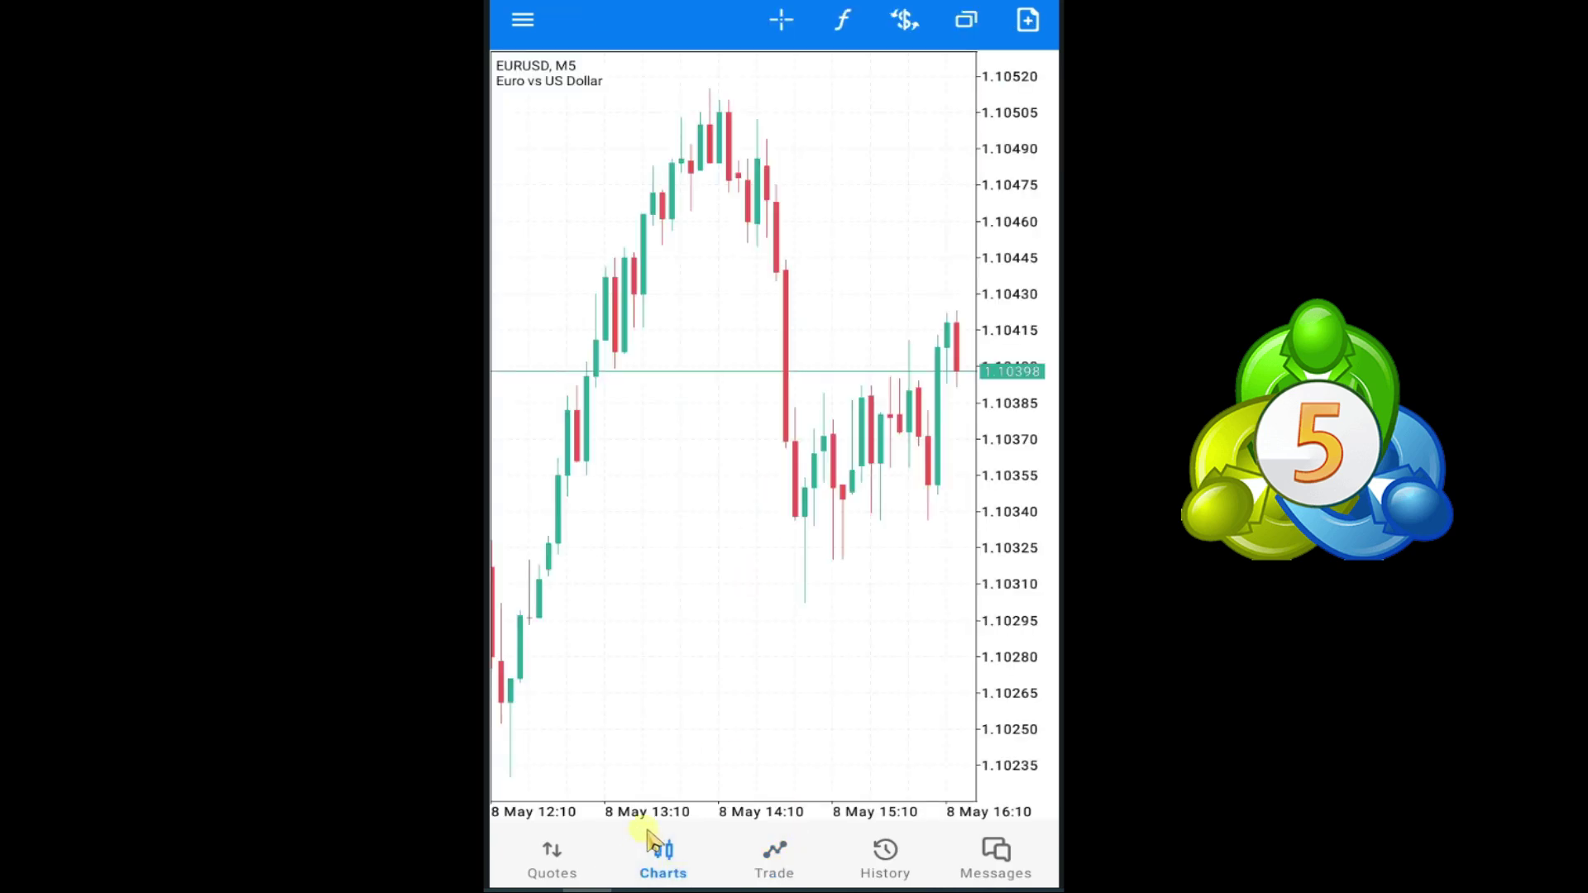
Step: Sell 1.00 lot of GBPUSD at market from its chart, filled at 1.26517
{"action": "left_click", "coordinate": [552, 862]}
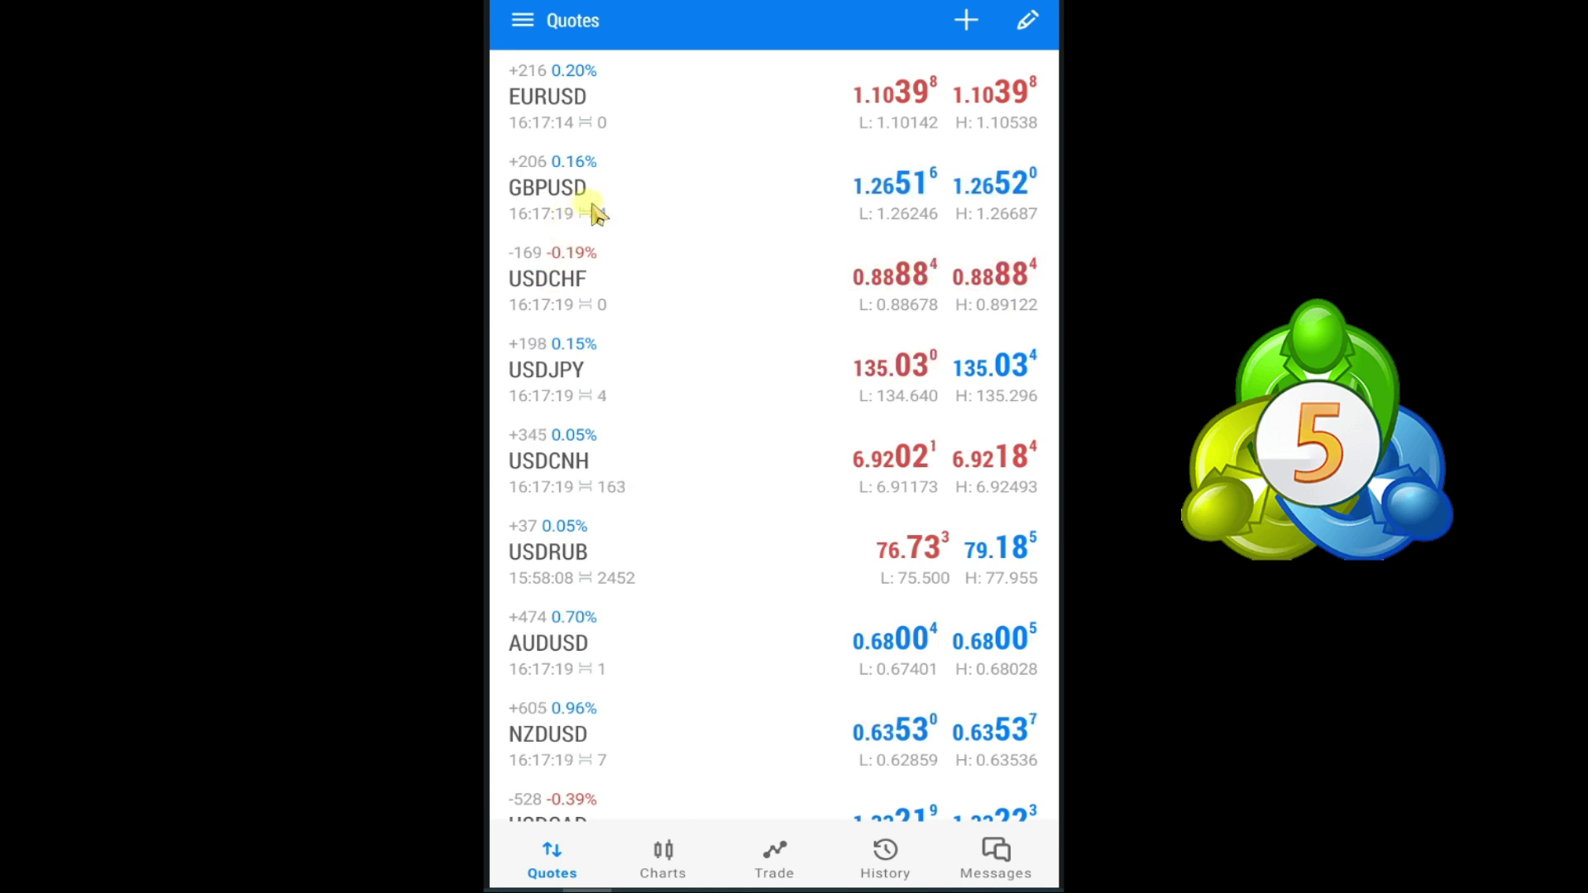
{"action": "left_click", "coordinate": [612, 194]}
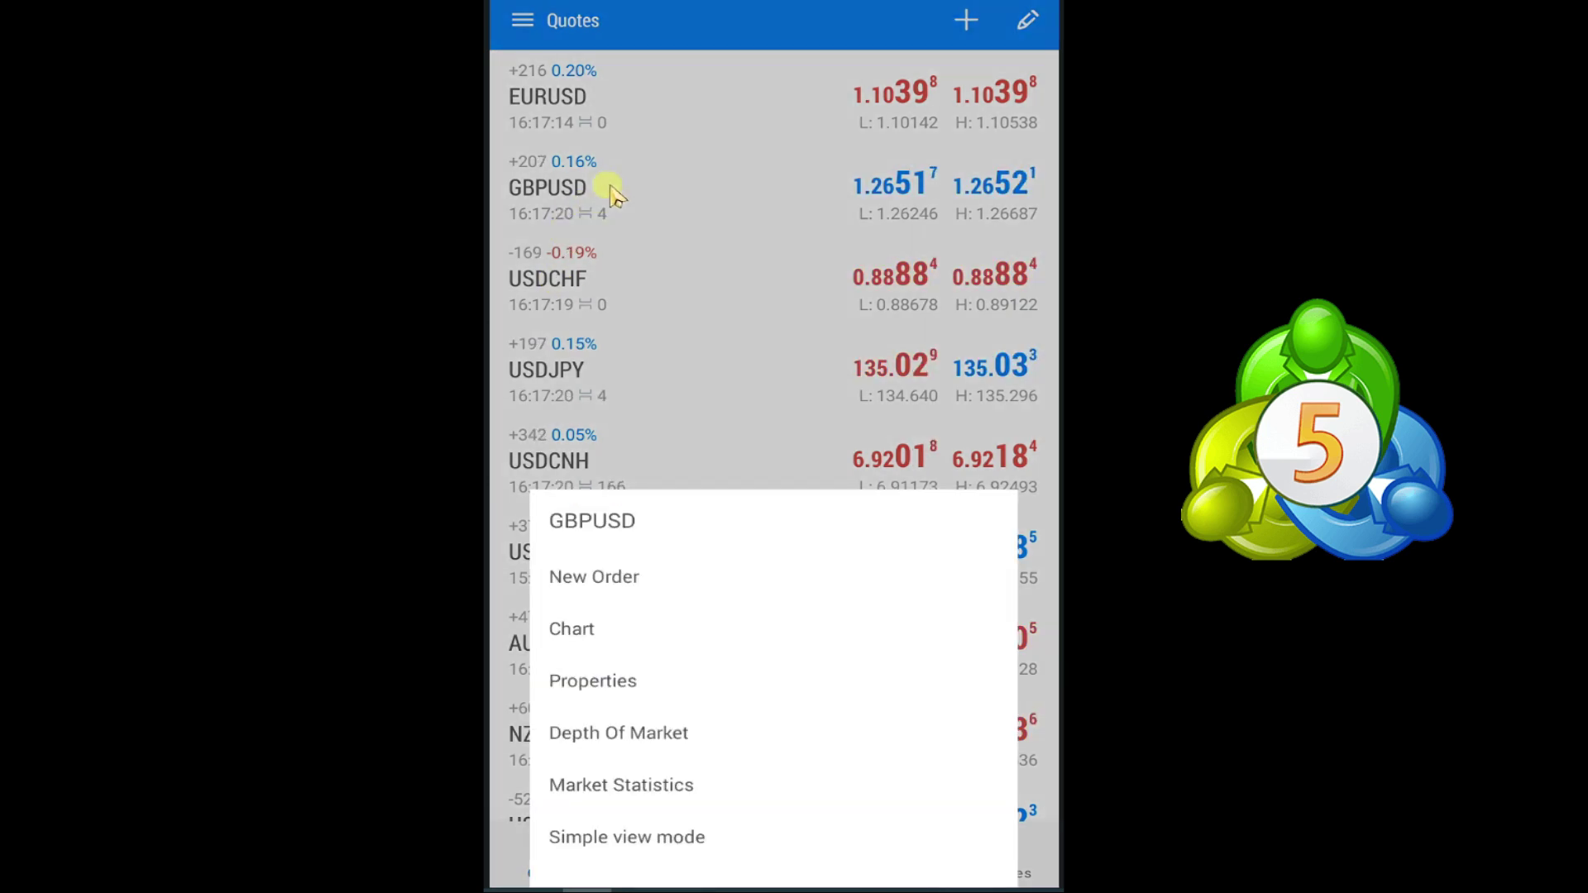
{"action": "left_click", "coordinate": [575, 637]}
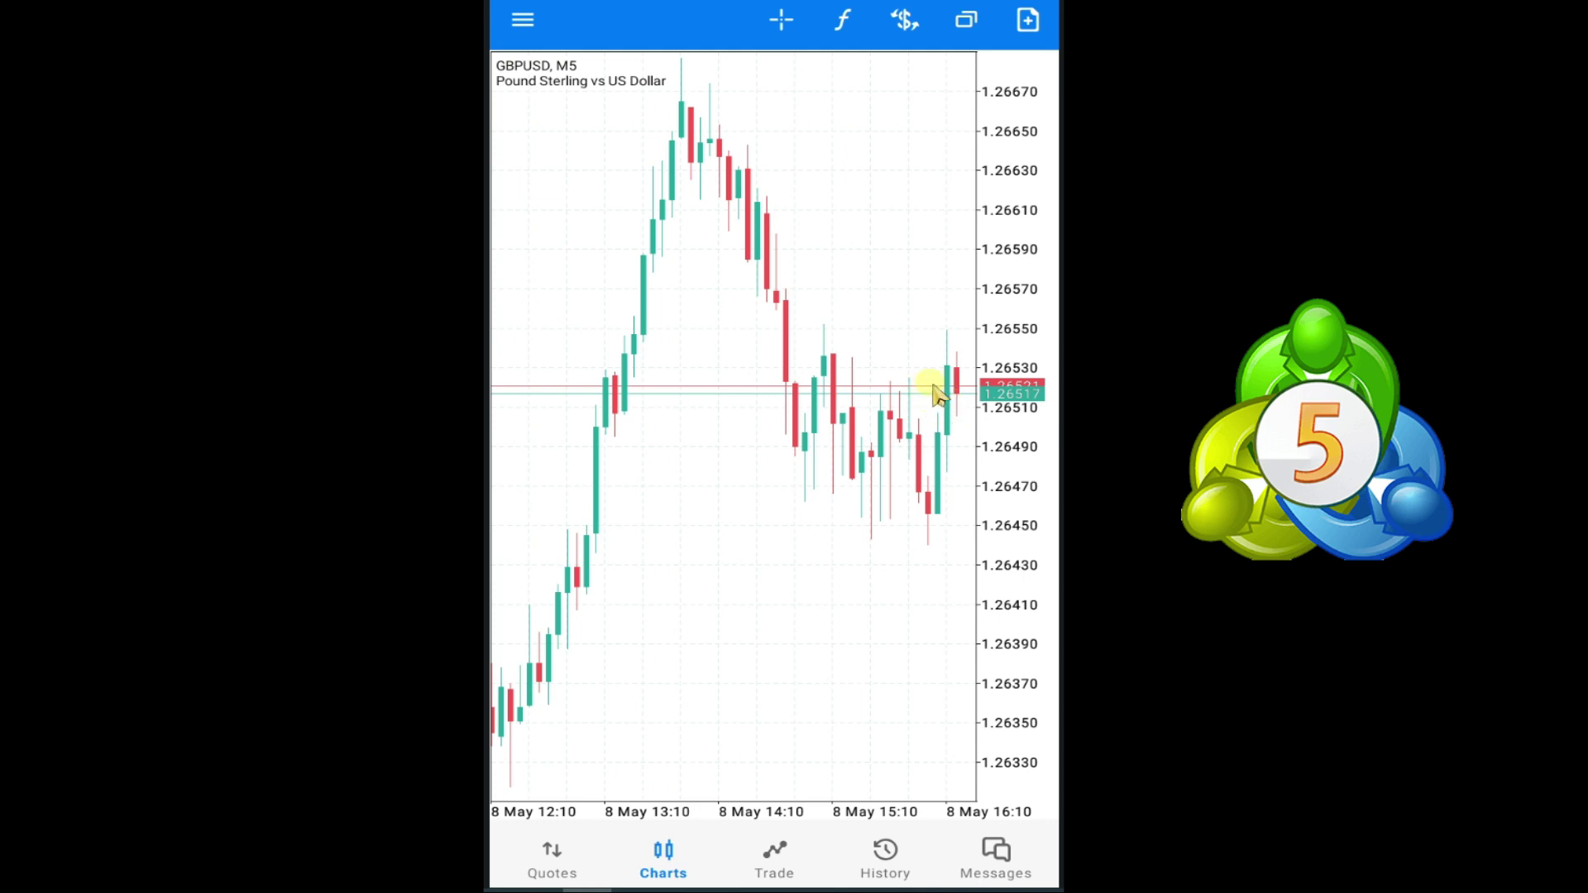
{"action": "left_click", "coordinate": [1027, 20]}
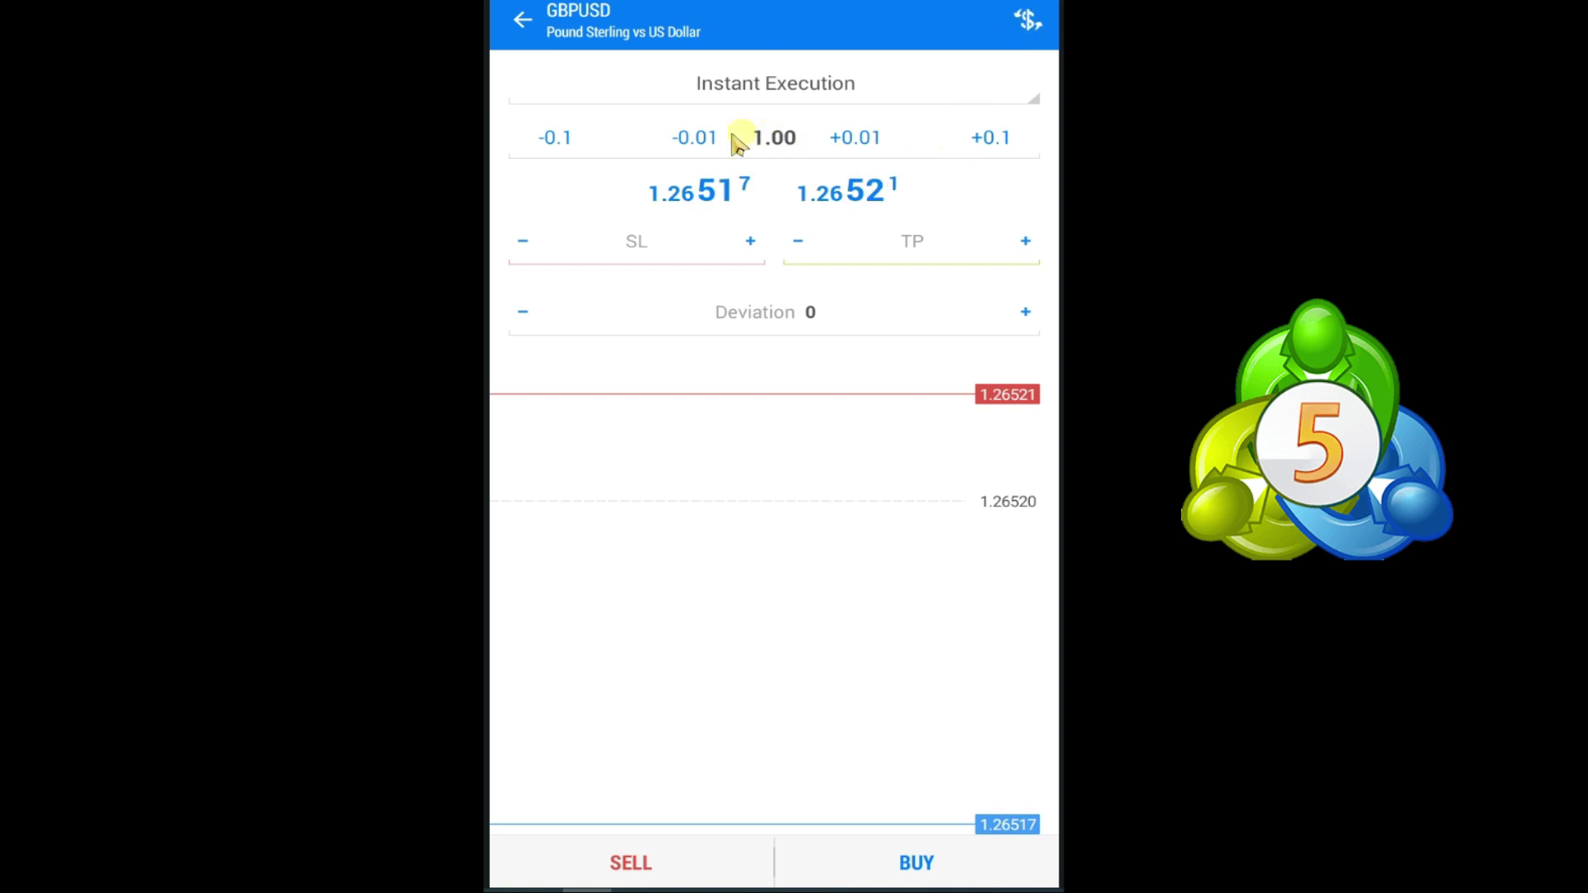
{"action": "left_click", "coordinate": [629, 862]}
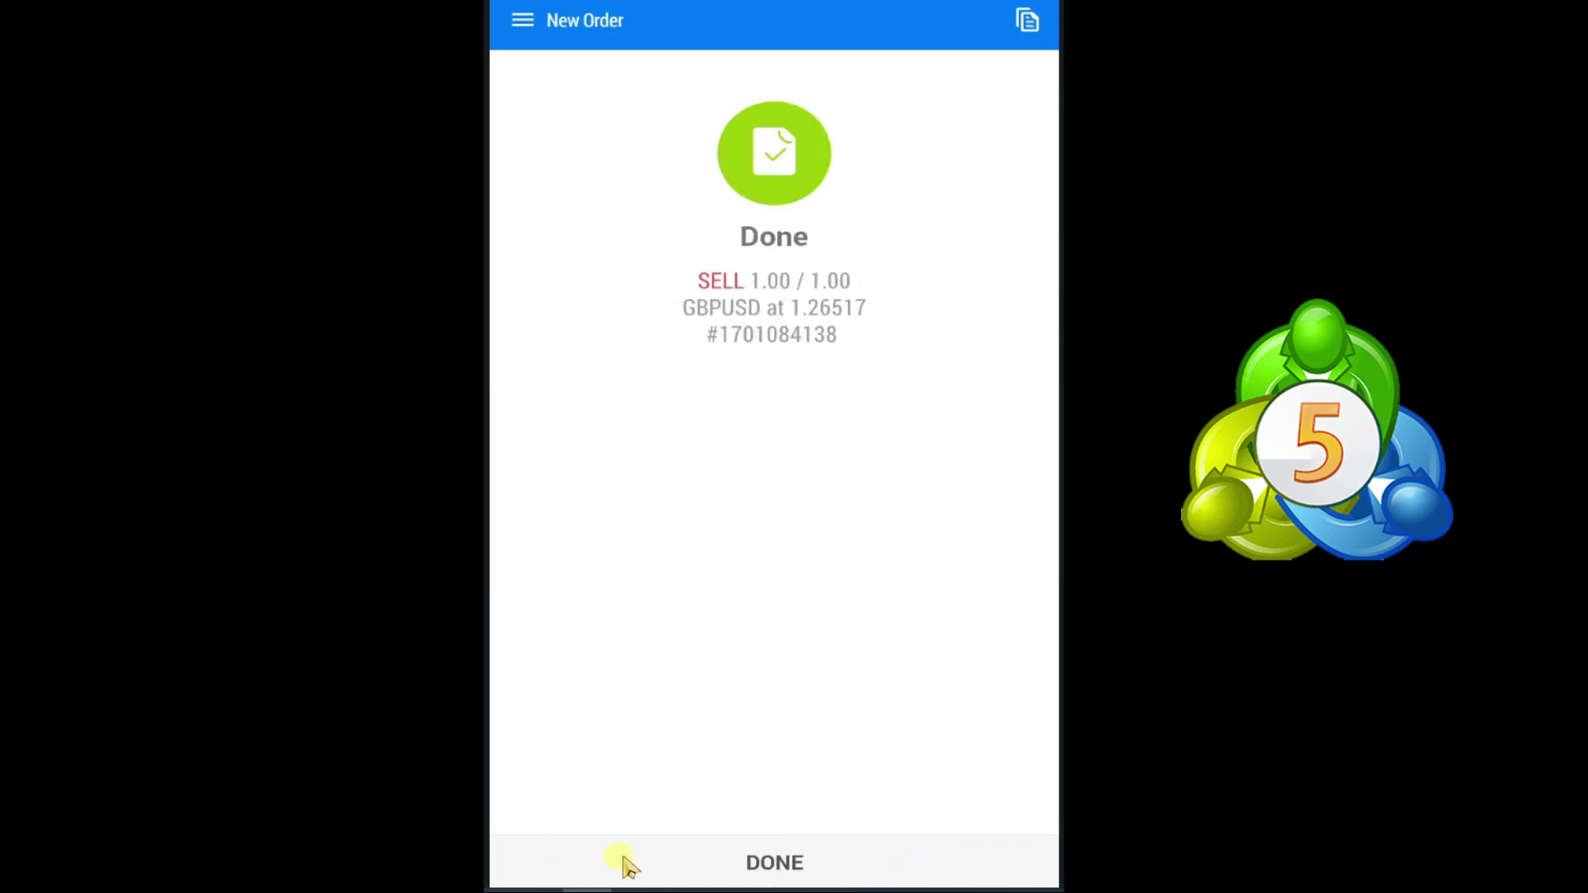
{"action": "left_click", "coordinate": [763, 865]}
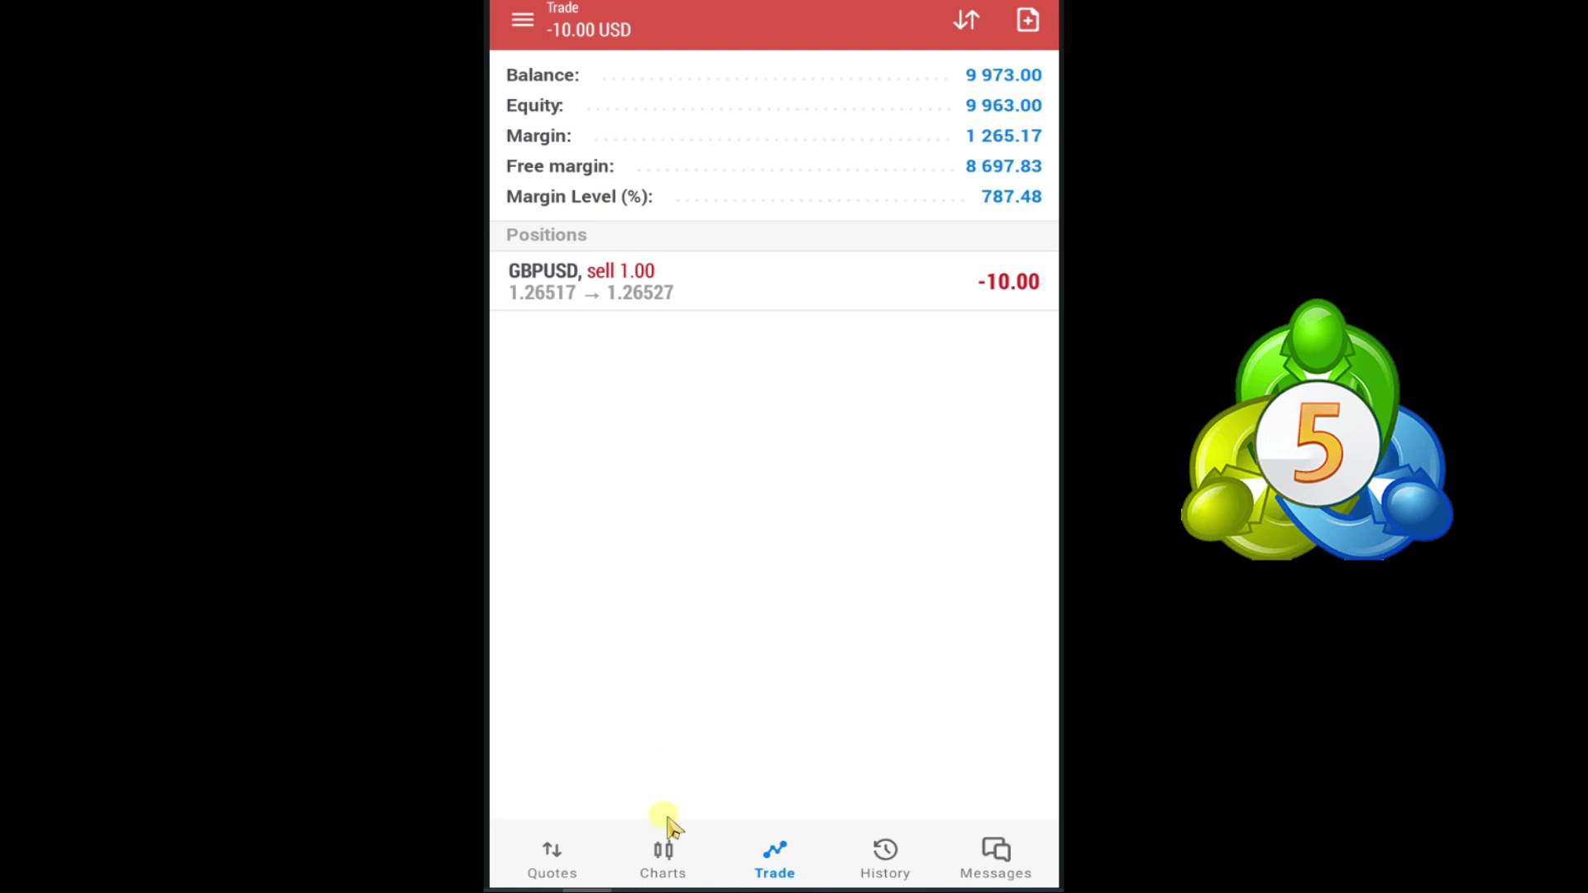
Step: Read GBPUSD M5 prices with the crosshair up to 1.26564 at 15:40
{"action": "left_click", "coordinate": [662, 853]}
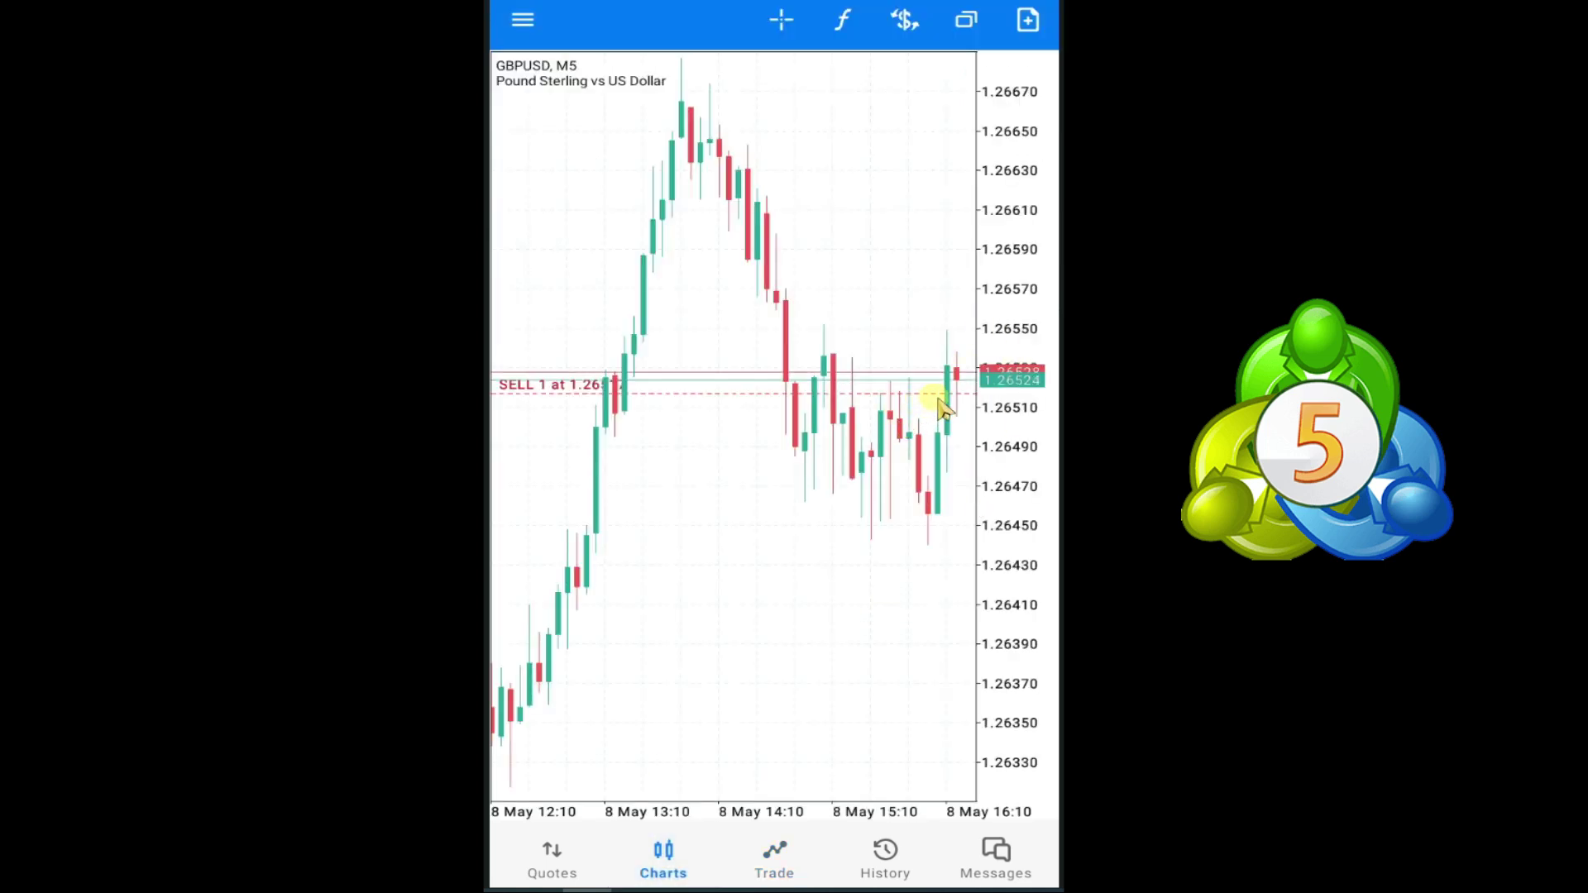
{"action": "left_click", "coordinate": [782, 20]}
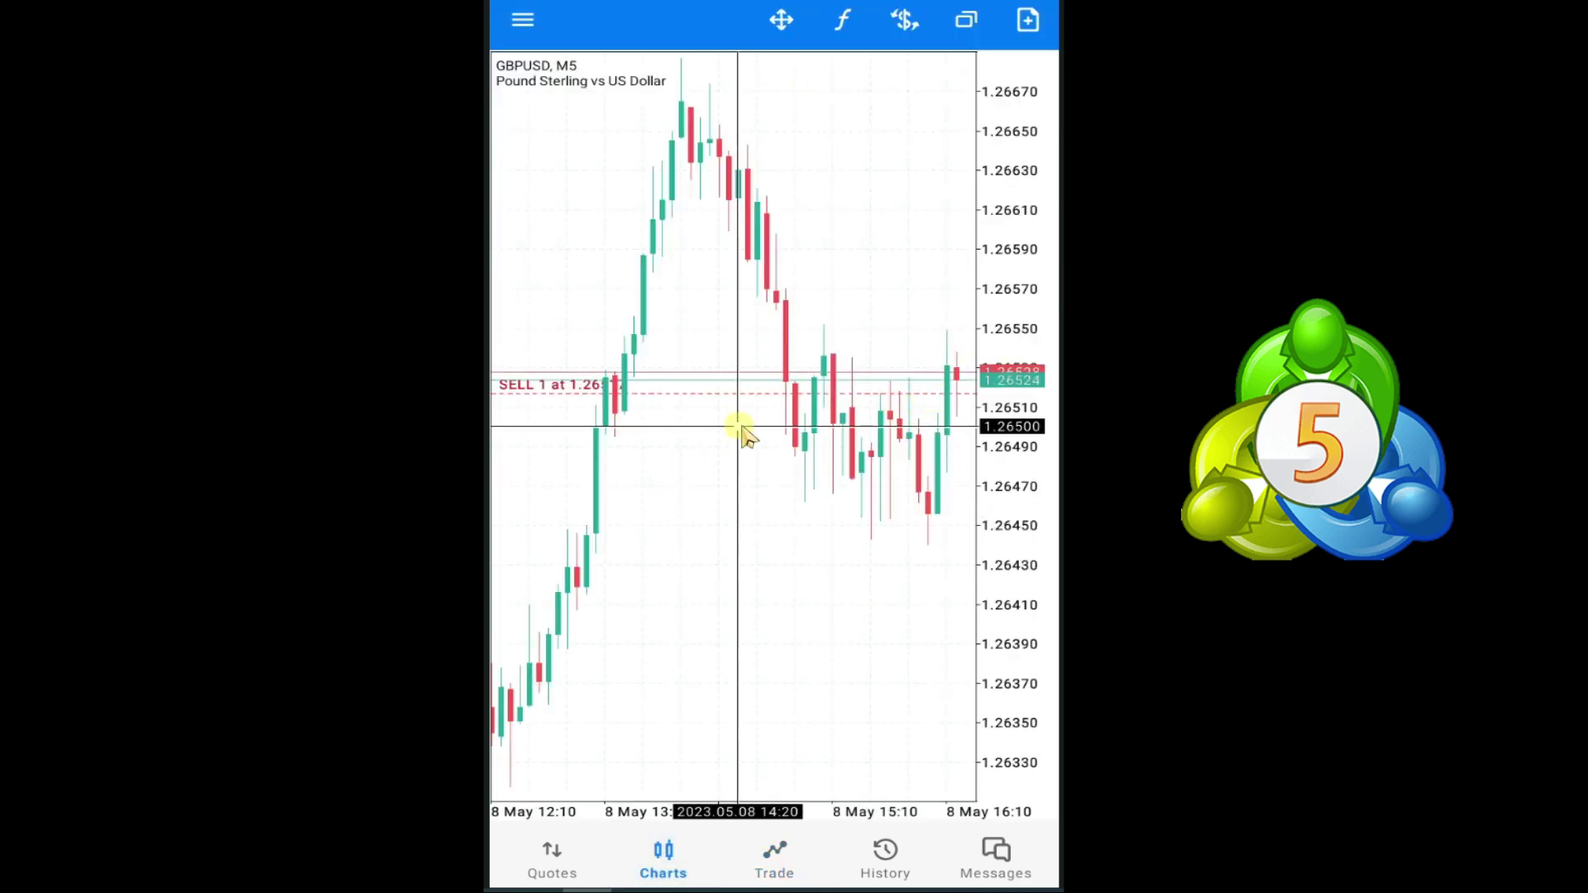
{"action": "left_click_drag", "start_coordinate": [742, 429], "coordinate": [899, 298]}
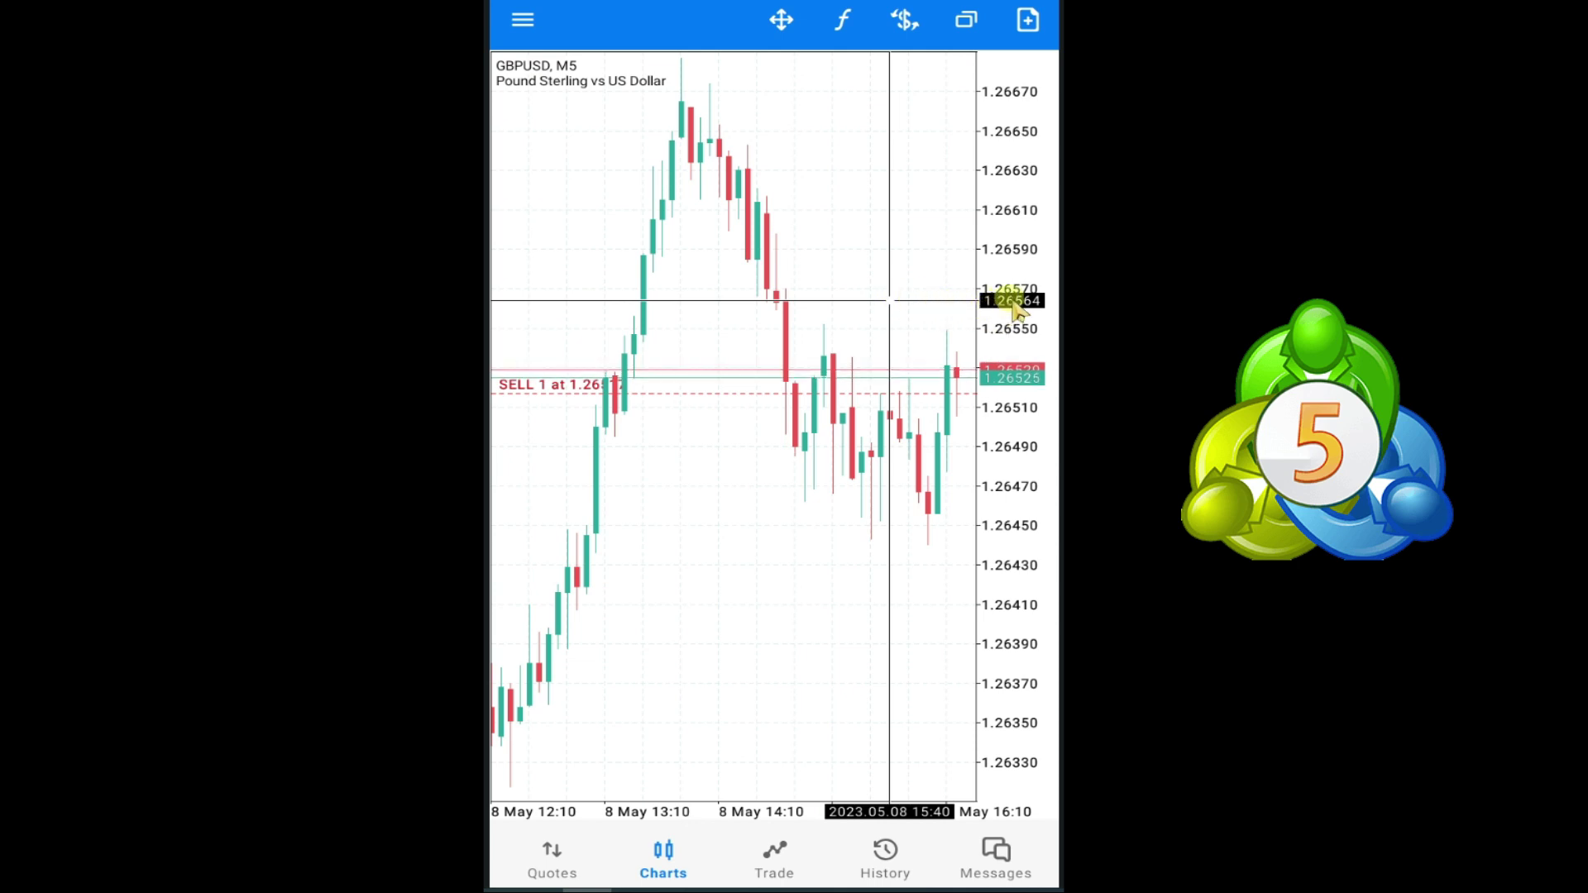
{"action": "left_click", "coordinate": [778, 866]}
Step: Set a 1.26590 stop loss on the GBPUSD sell and return to its chart
{"action": "left_click", "coordinate": [667, 300]}
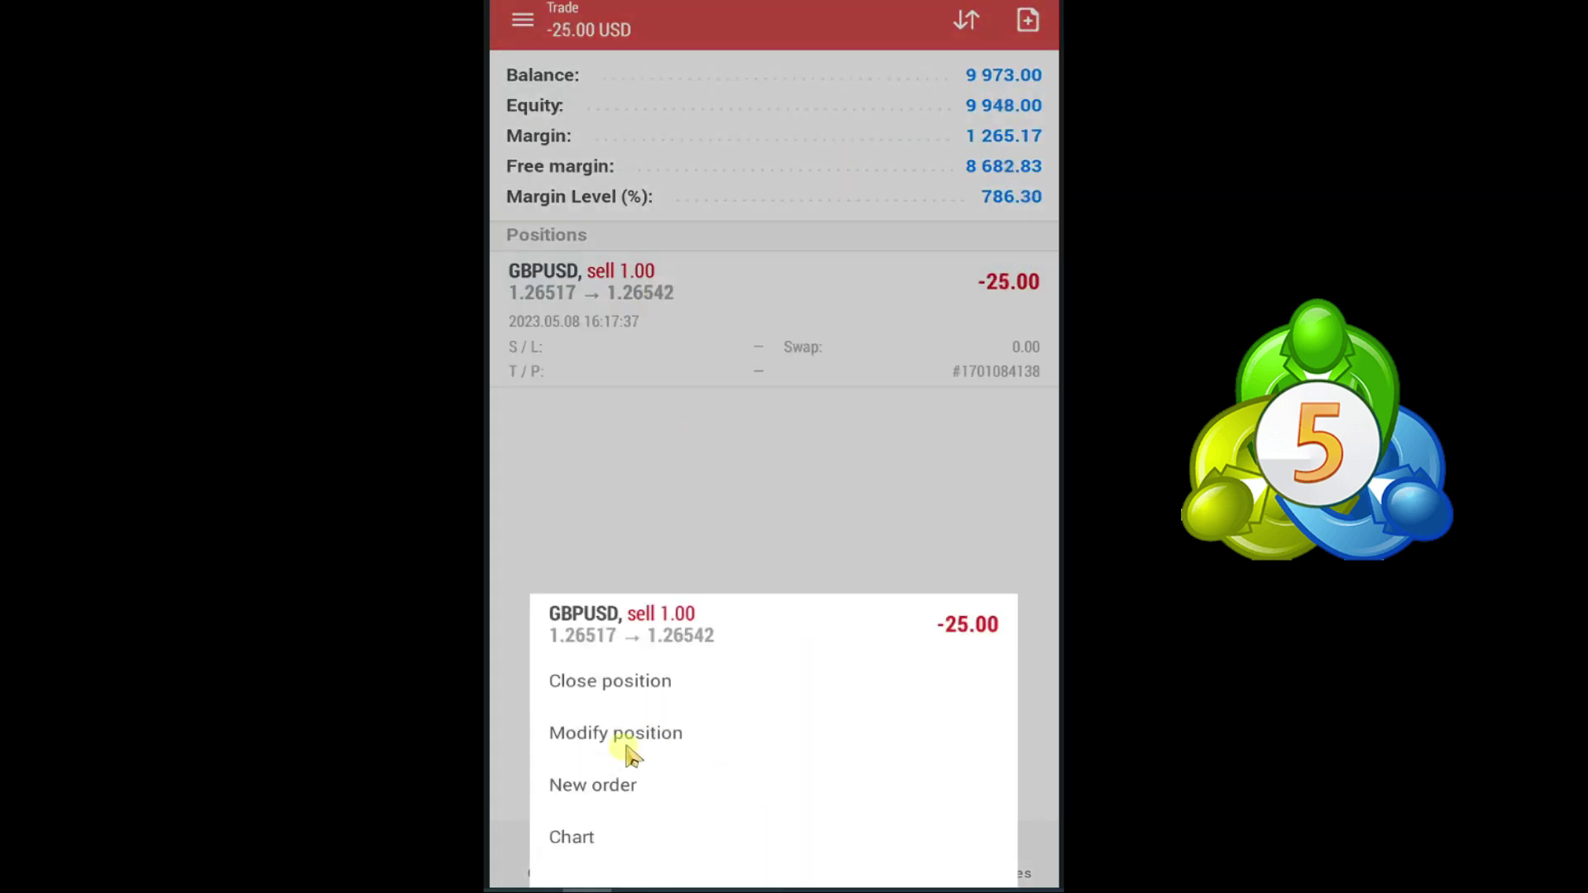
{"action": "left_click", "coordinate": [618, 733]}
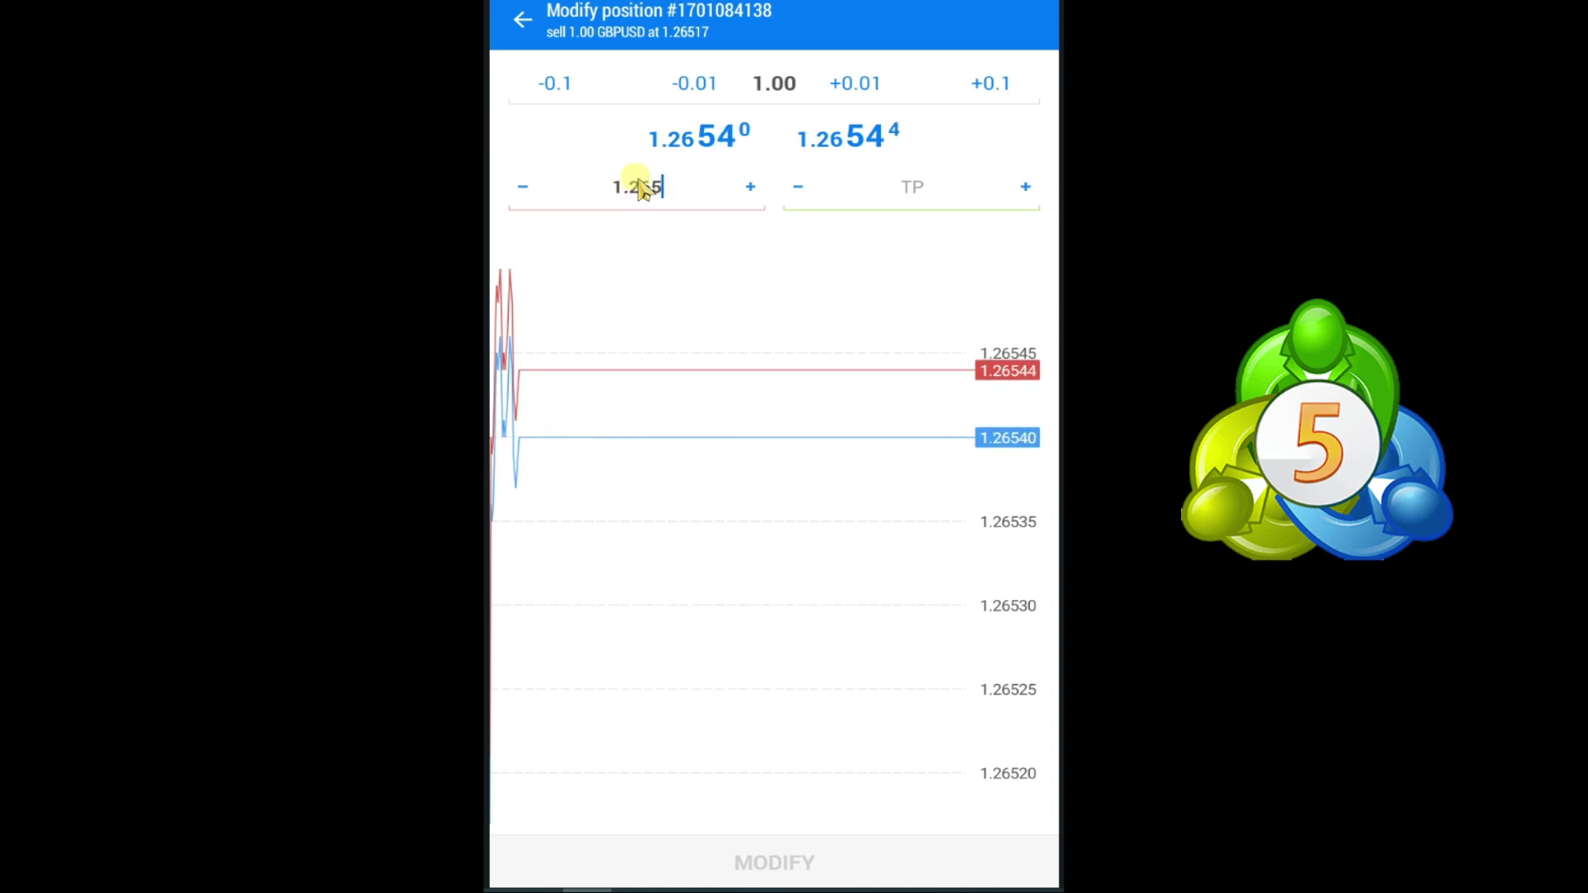
{"action": "type", "text": "59"}
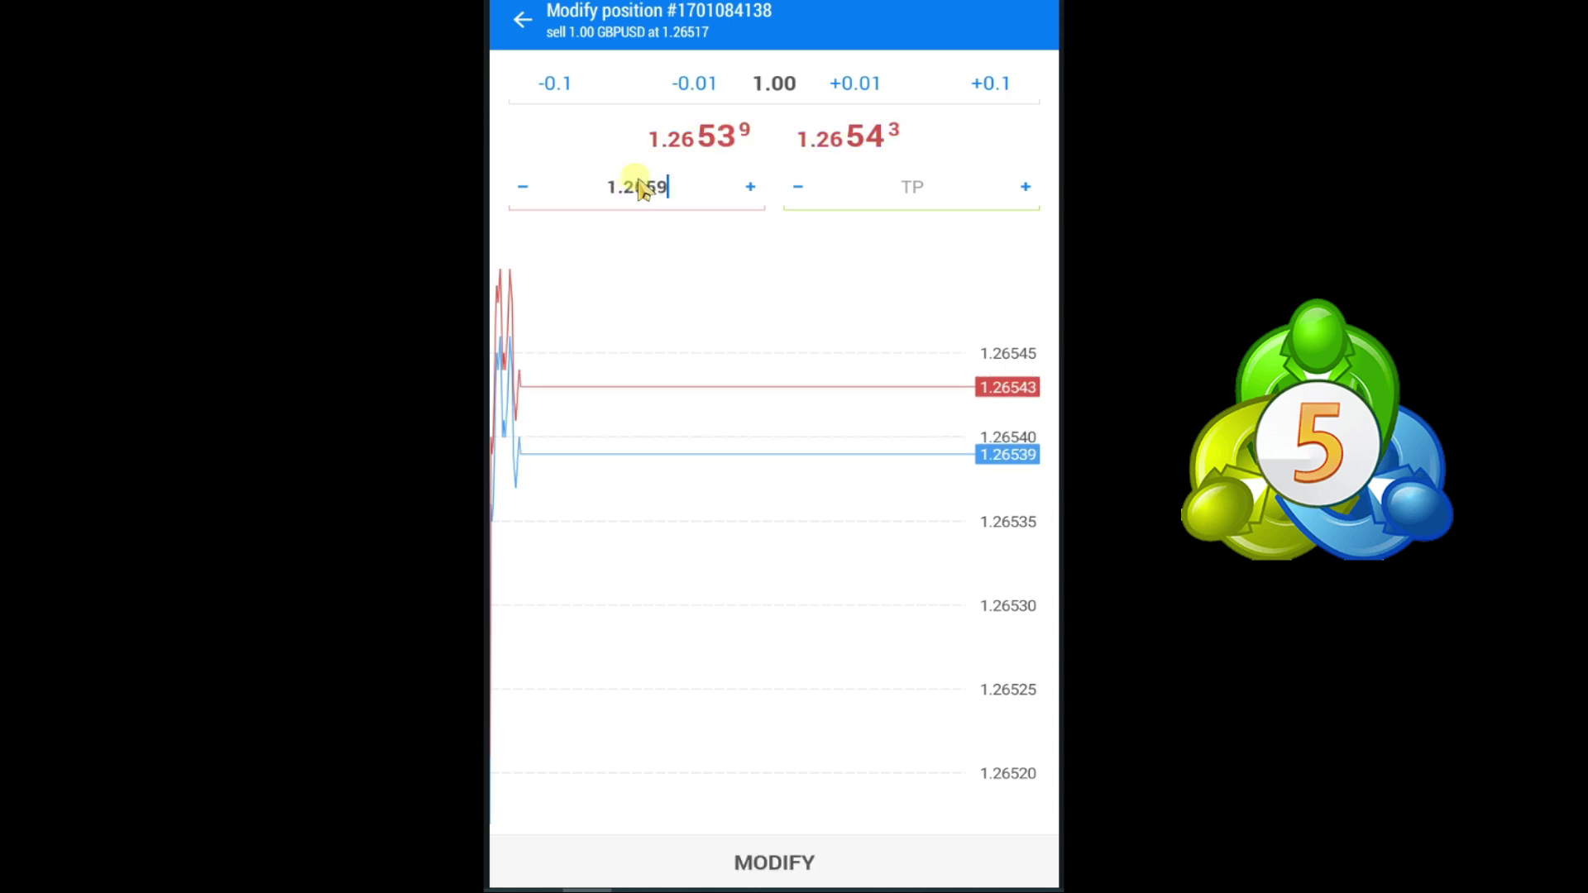
{"action": "left_click", "coordinate": [807, 864]}
{"action": "left_click", "coordinate": [775, 863]}
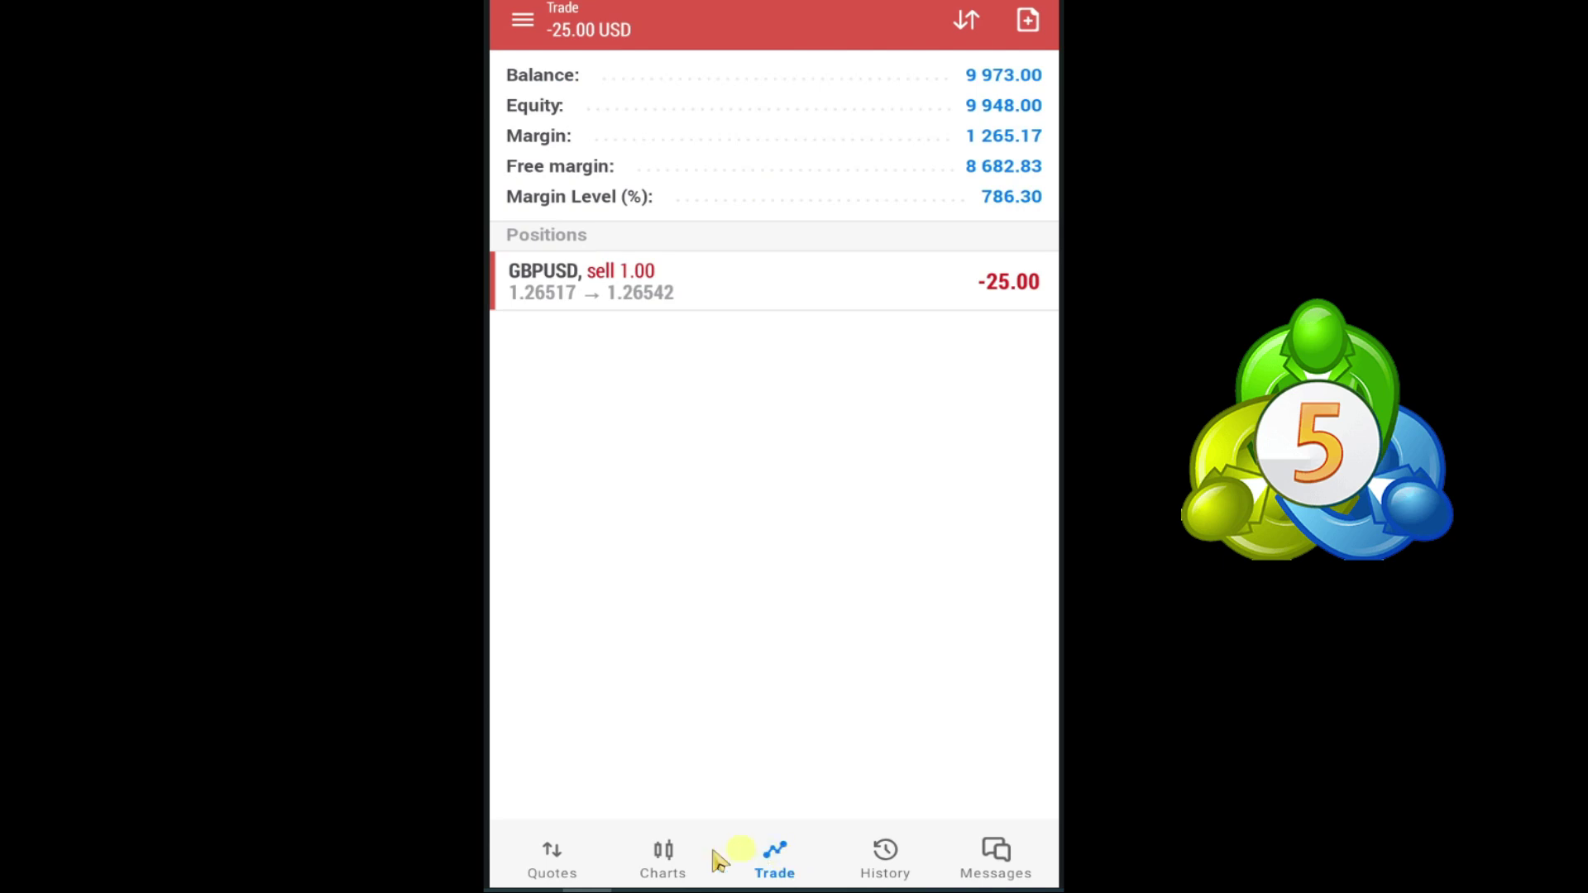
{"action": "left_click", "coordinate": [685, 864]}
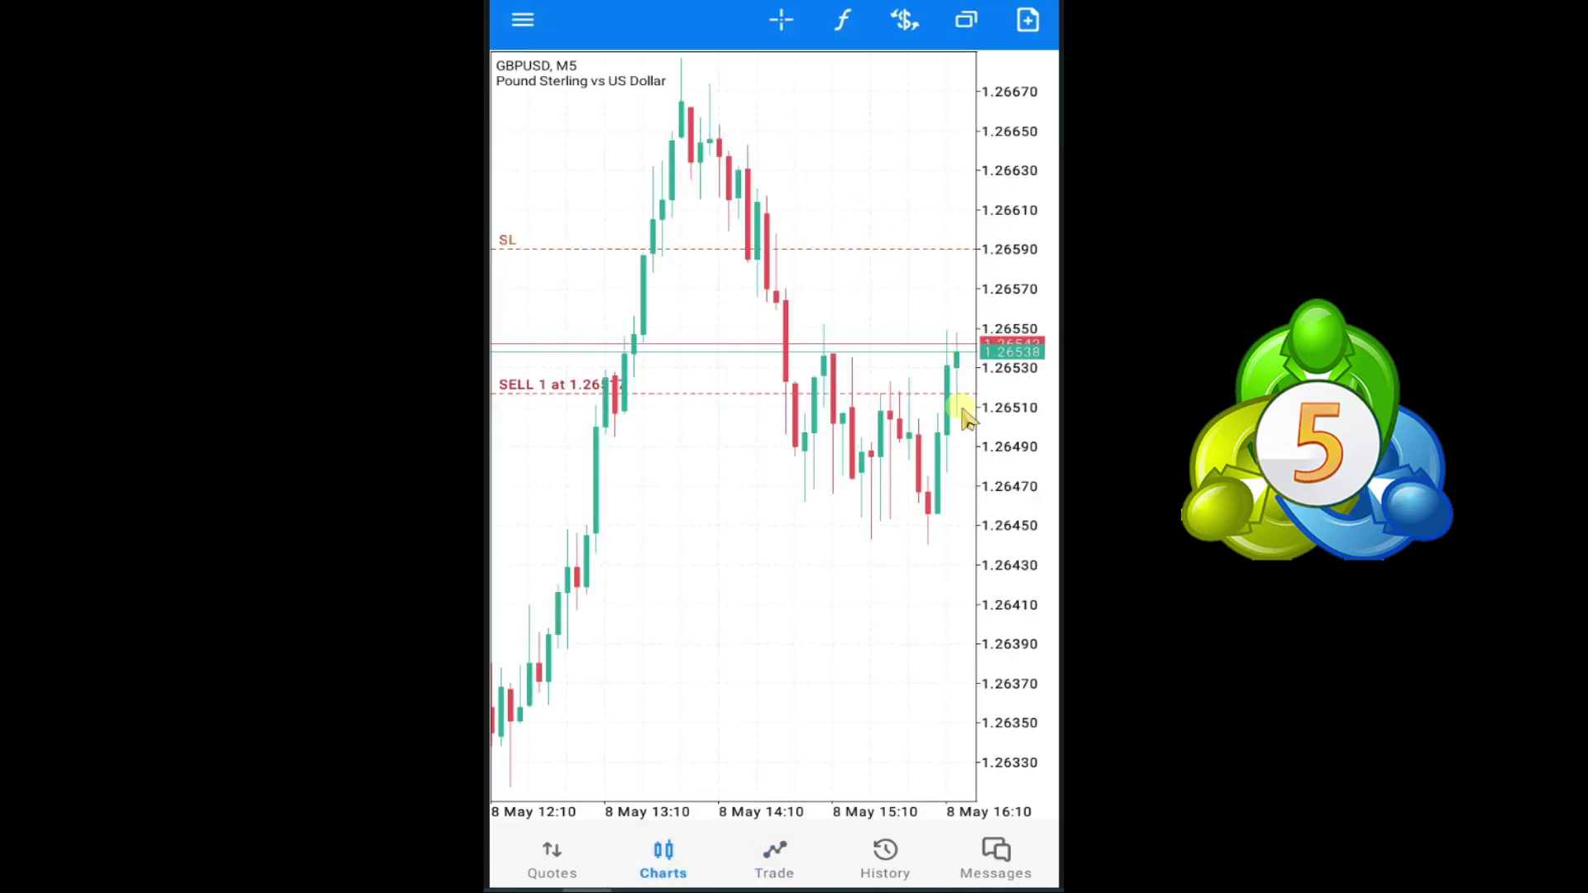
Step: Read about 1.26377 on the GBPUSD chart with the crosshair, then return to the Trade tab
{"action": "left_click", "coordinate": [781, 21]}
{"action": "left_click_drag", "start_coordinate": [740, 442], "coordinate": [815, 698]}
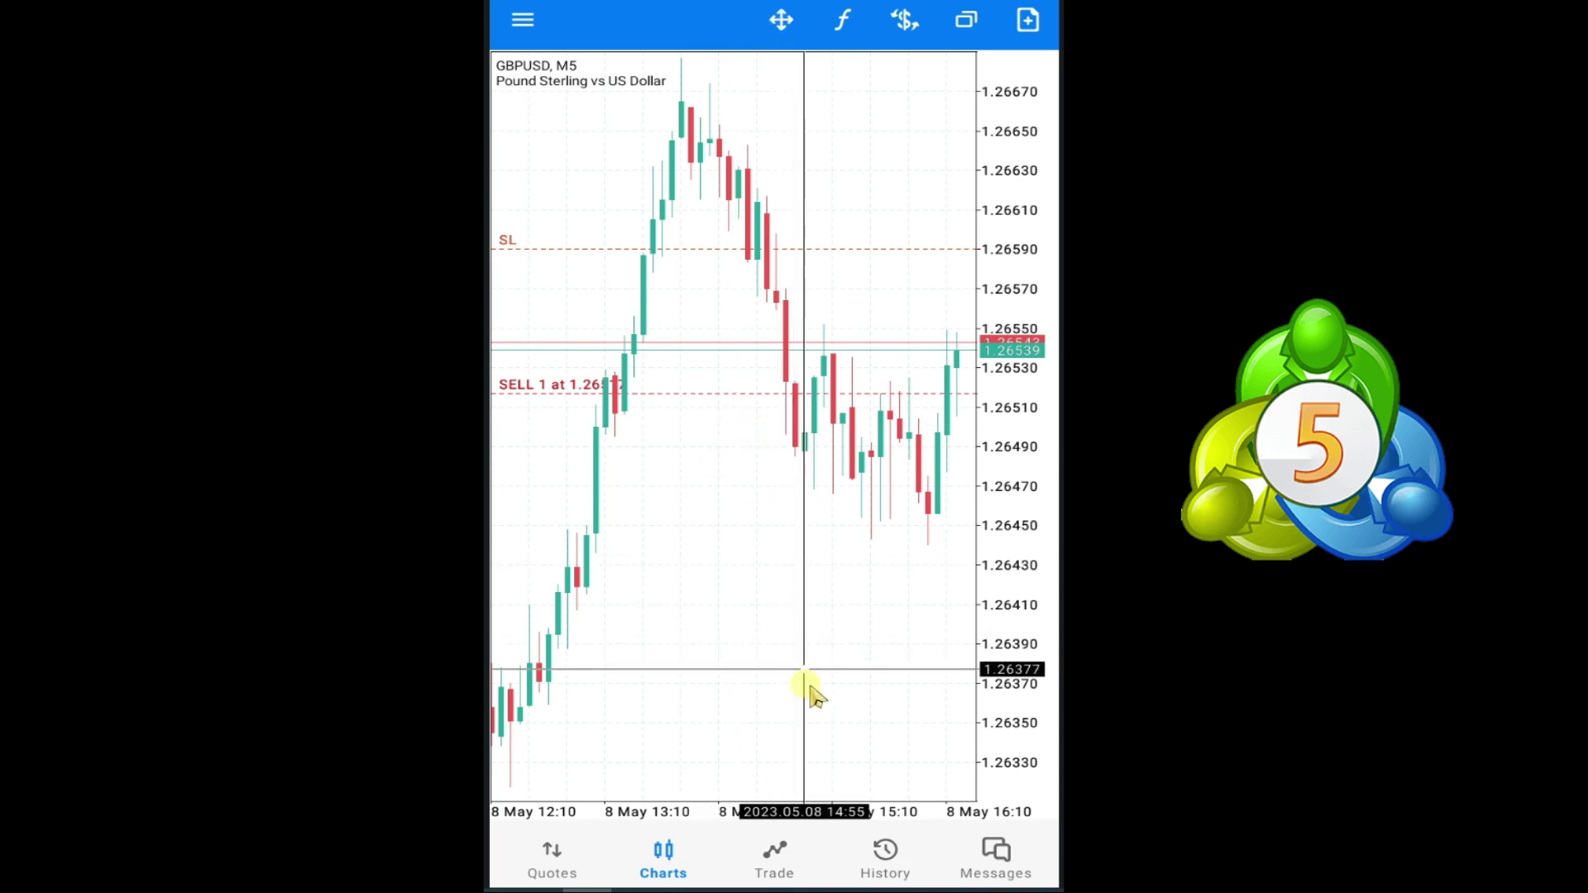
{"action": "left_click", "coordinate": [775, 859]}
Step: Modify the GBPUSD sell with a 1.2639 take profit, then view the TP line on its chart
{"action": "left_click", "coordinate": [683, 285]}
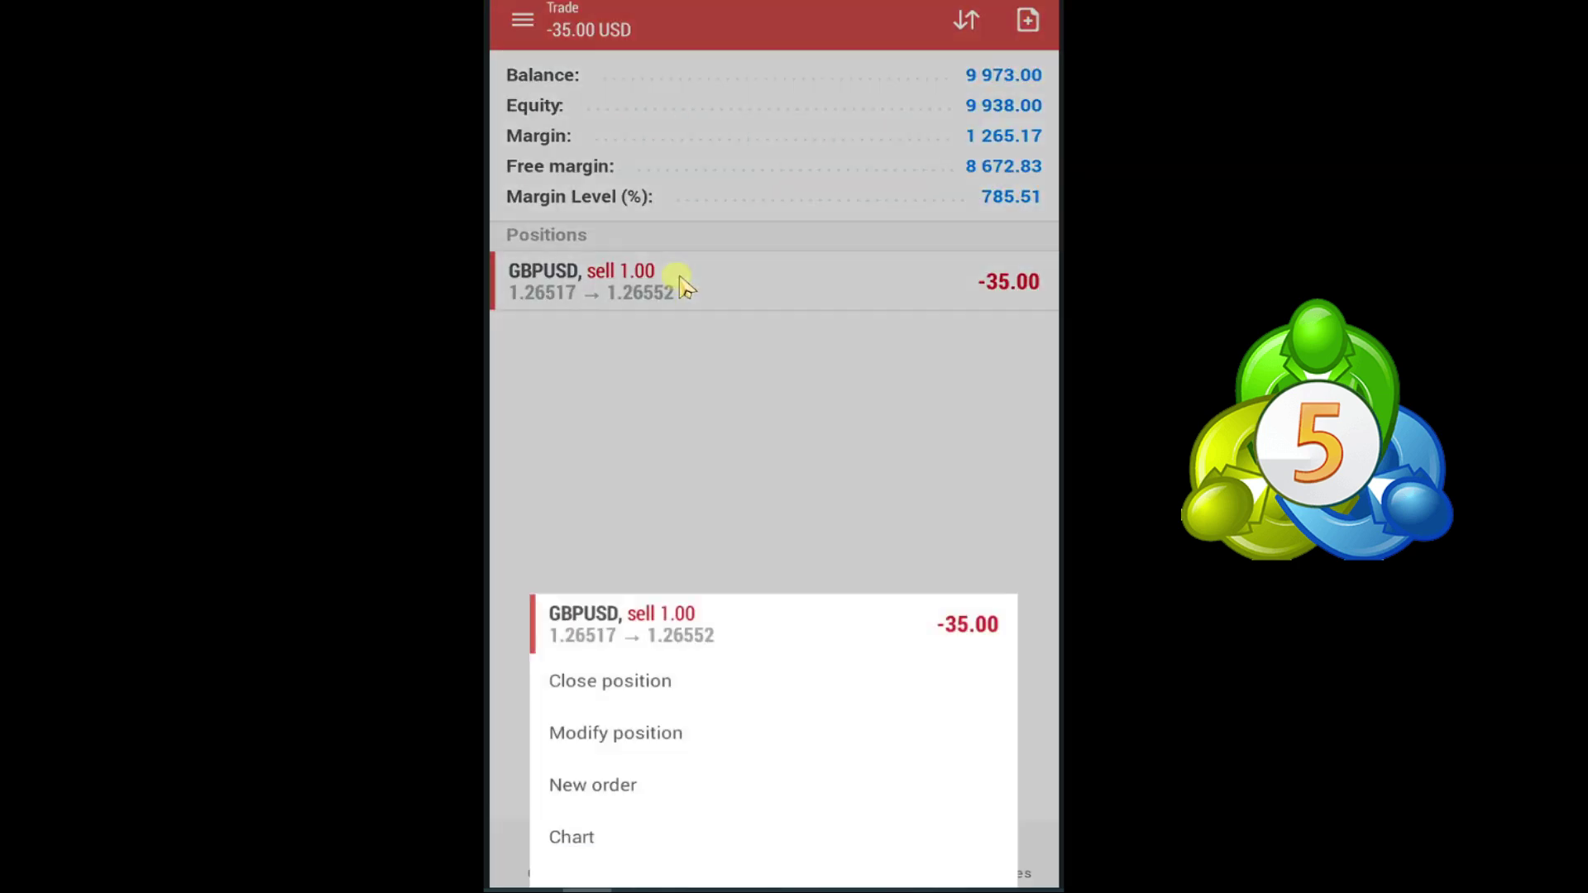
{"action": "left_click", "coordinate": [653, 734]}
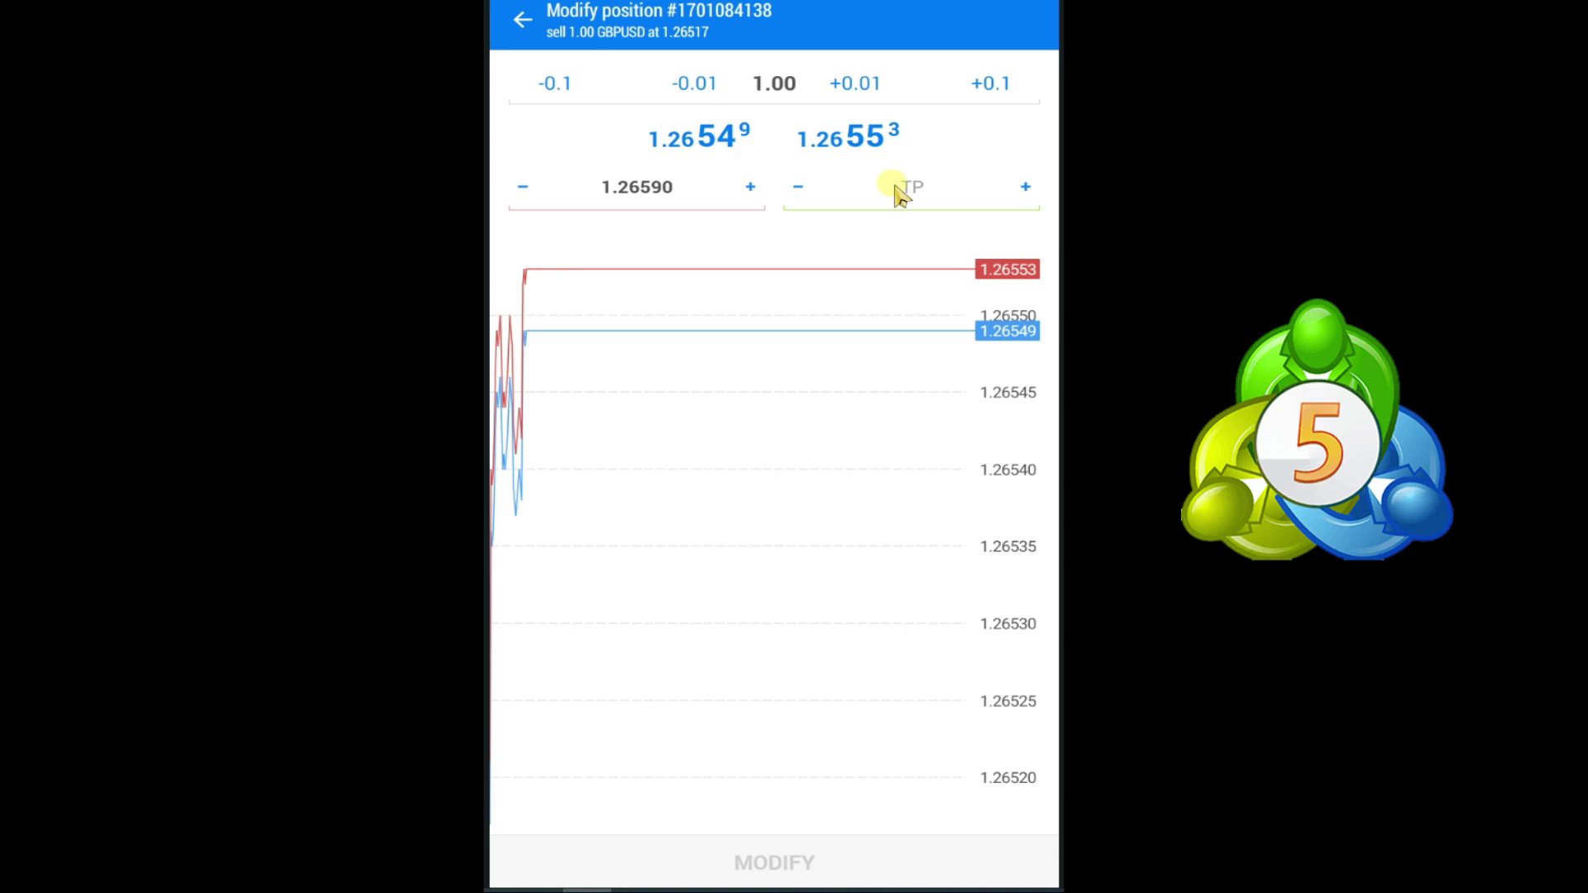
{"action": "type", "text": "1.2639"}
{"action": "left_click", "coordinate": [794, 861]}
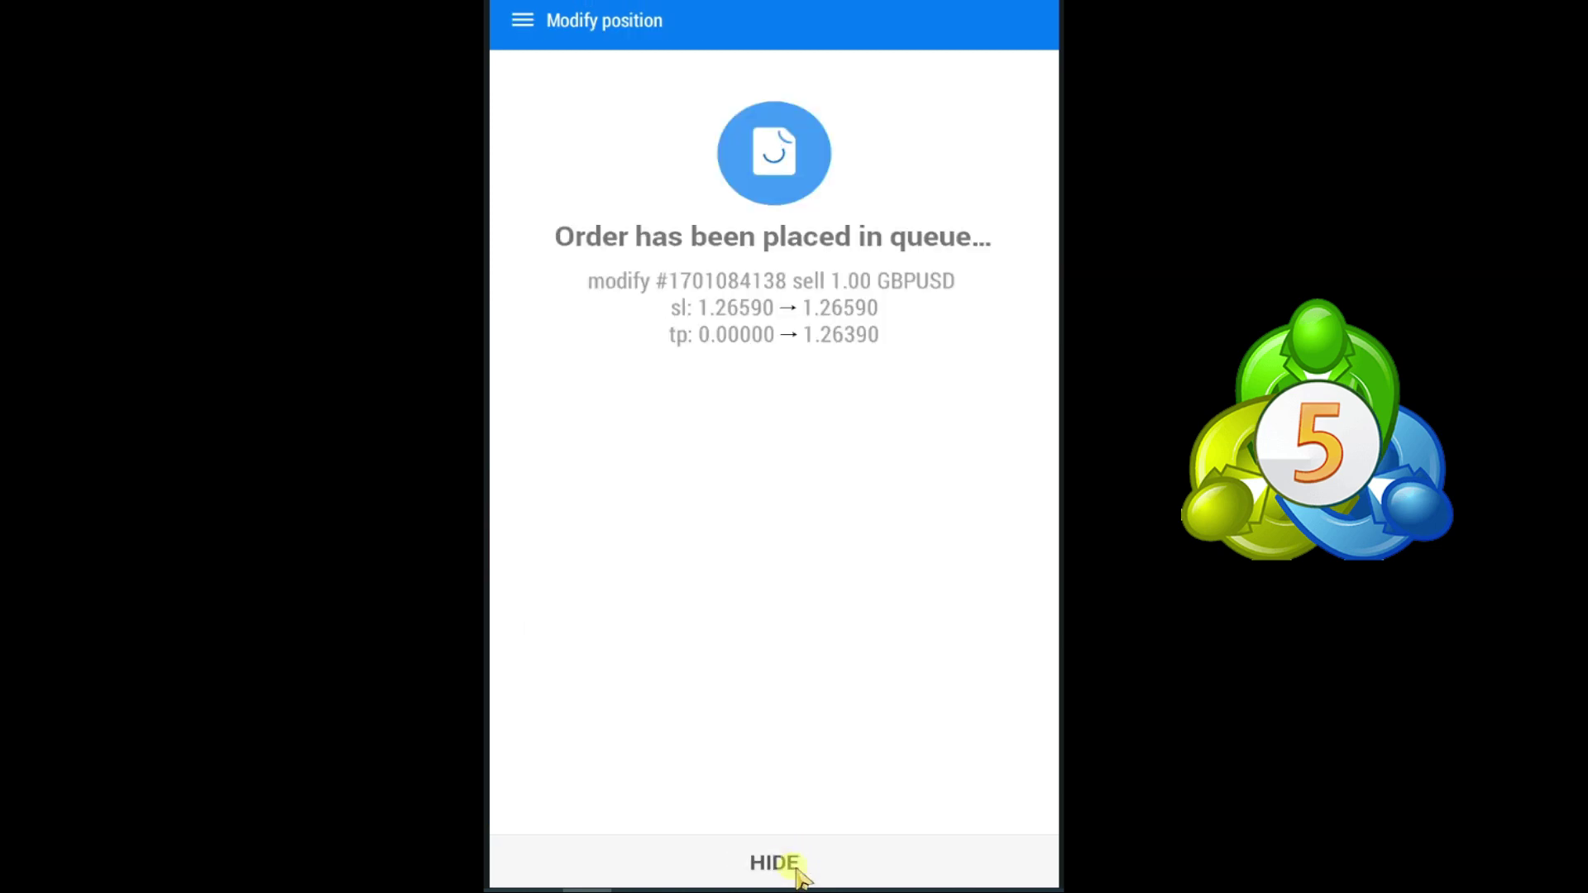
{"action": "left_click", "coordinate": [792, 864]}
{"action": "left_click", "coordinate": [668, 856]}
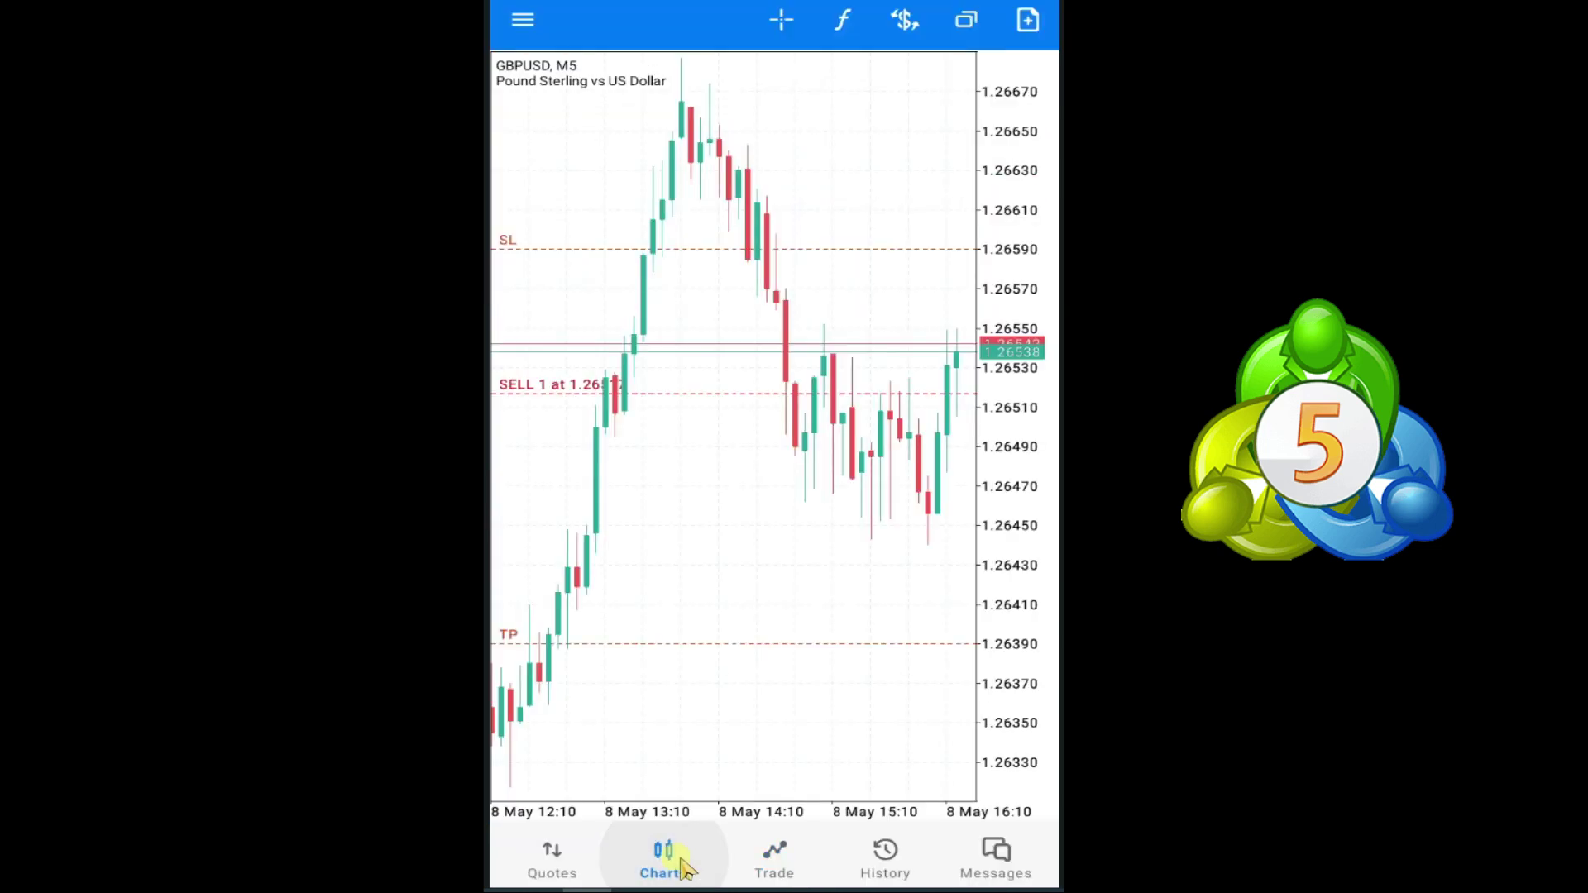